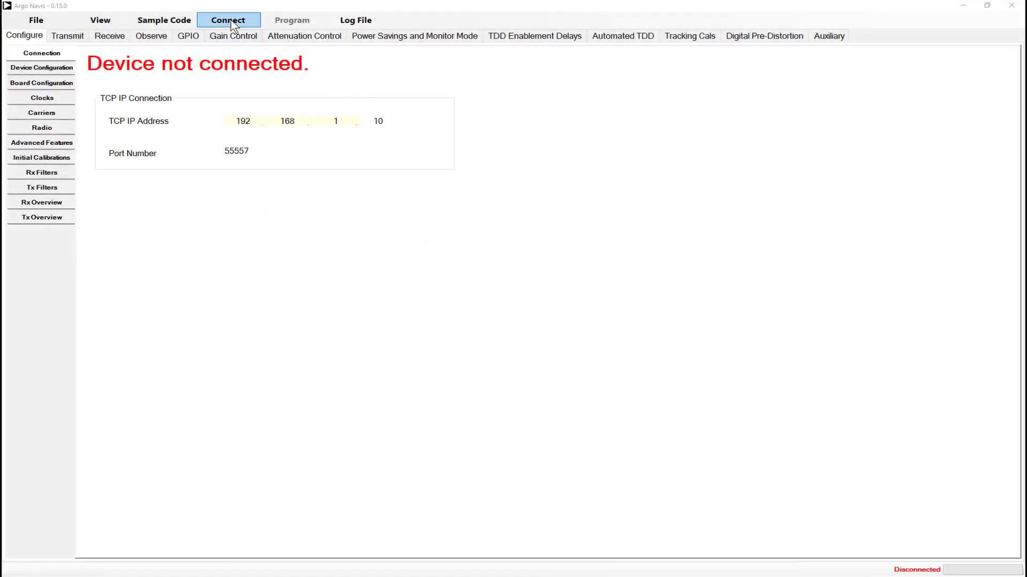
Step: Connect Argo Navis to the ADRV9002 board and switch the device setup to LTE
left_click(232, 22)
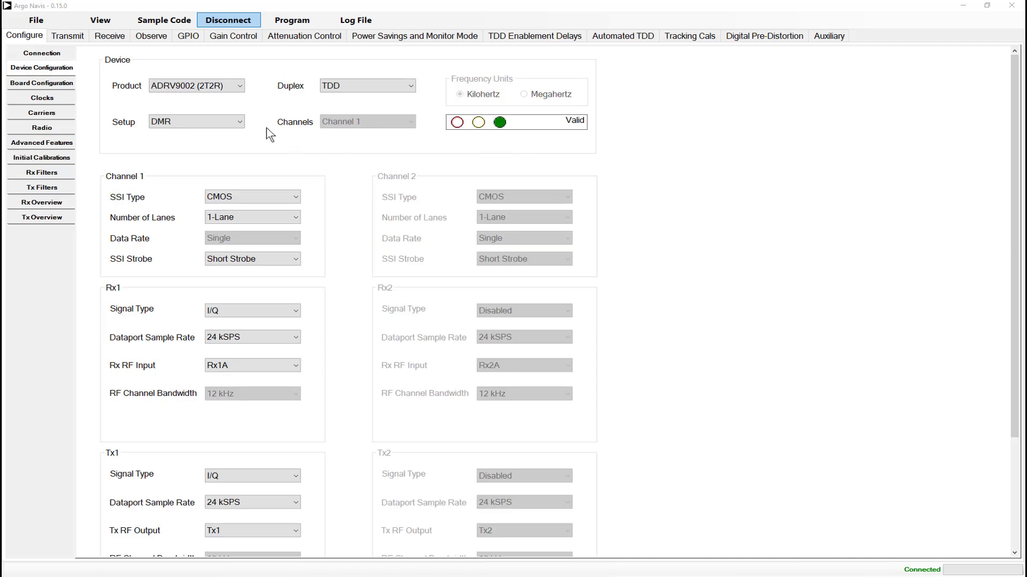
left_click(240, 123)
left_click(228, 153)
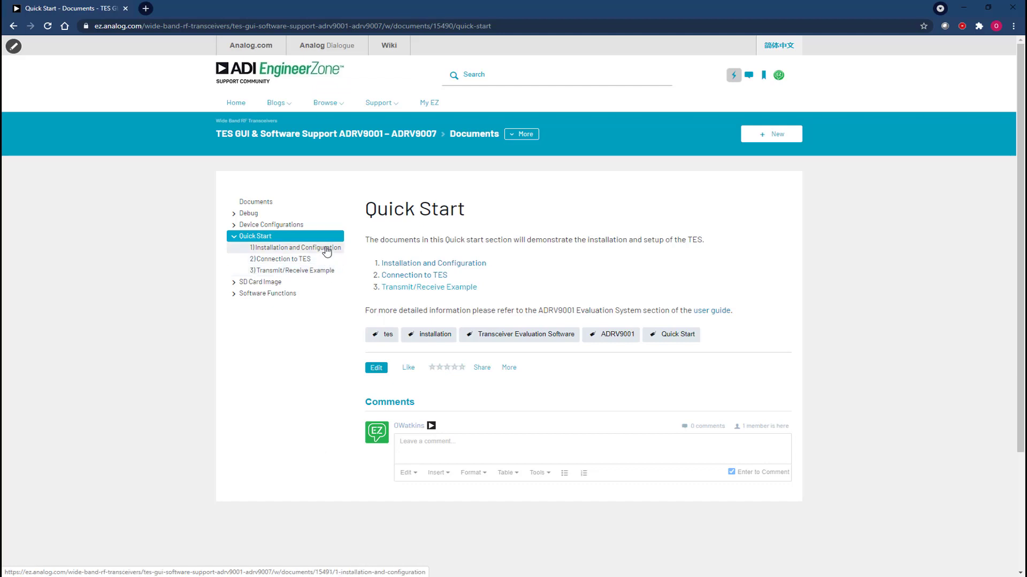
Step: From the Installation and Configuration guide, download the ADRV9001-SDK evaluation software
left_click(327, 249)
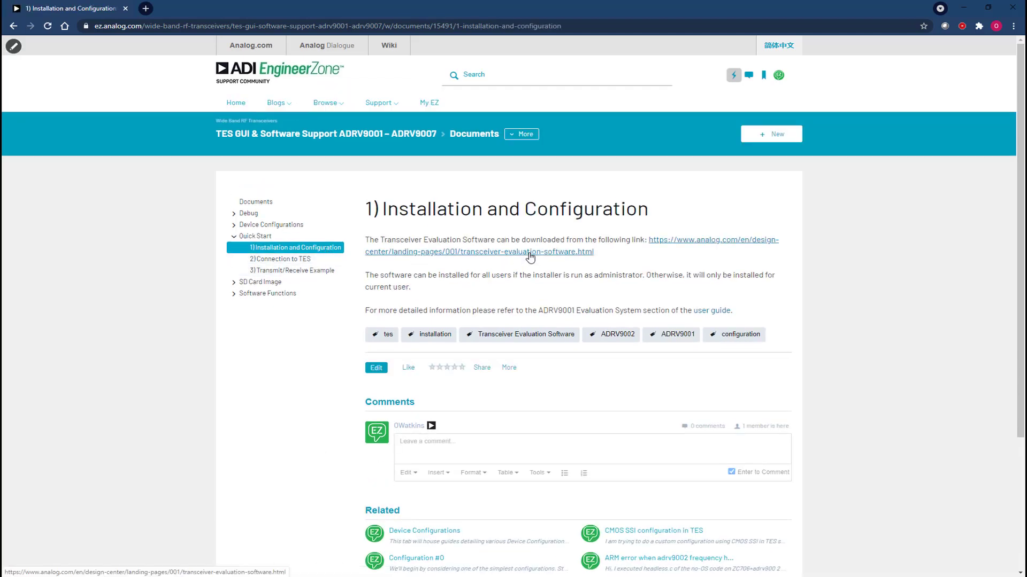
left_click(530, 258)
left_click(566, 382)
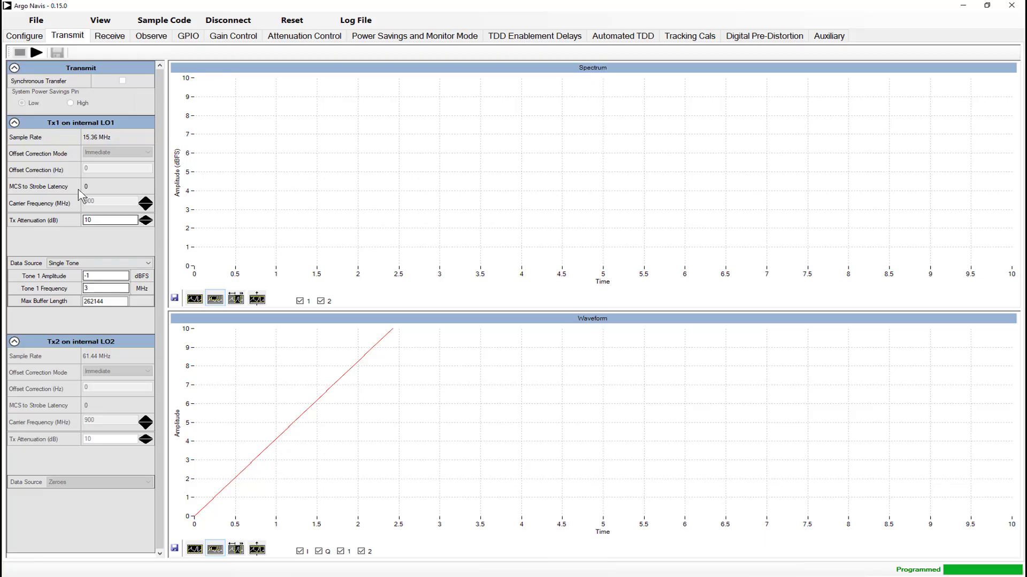
Step: Start the single-tone transmission, then go to the '1) Installation and Configuration' Quick Start page
left_click(36, 51)
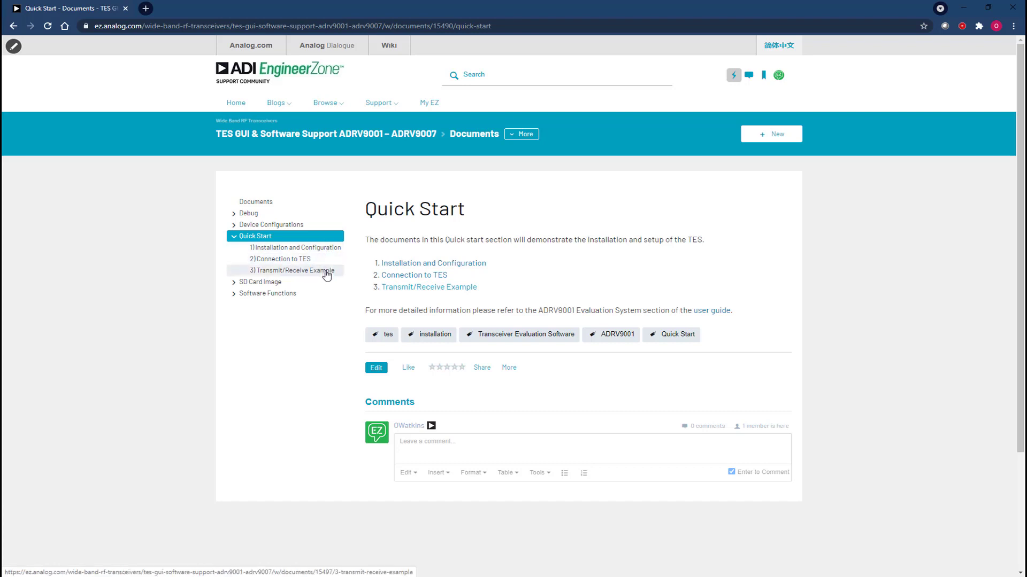
left_click(327, 250)
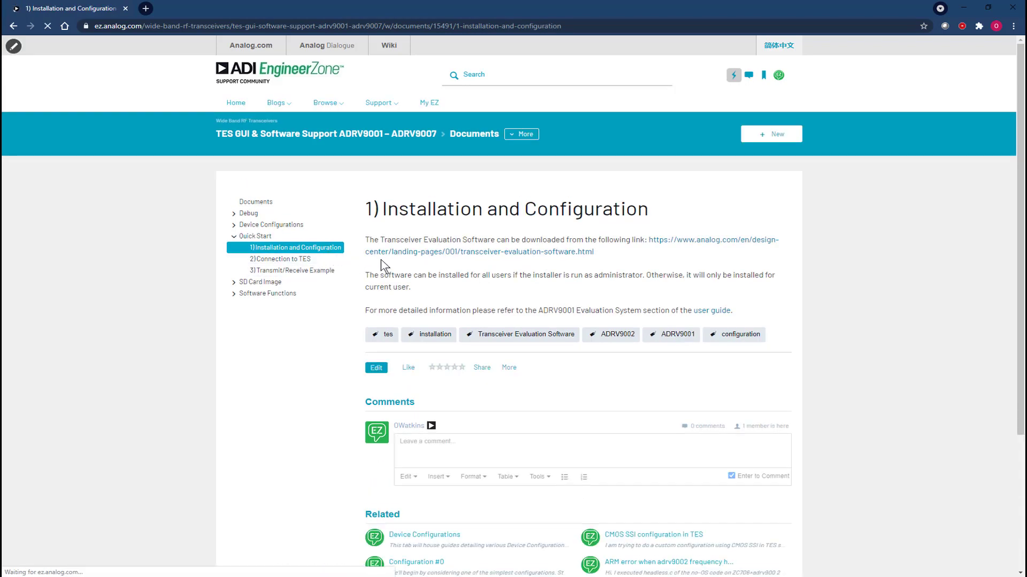
Step: Download 'ADRV9001-SDK Evaluation Software (ZIP)' from the download page, then minimize Chrome
left_click(530, 257)
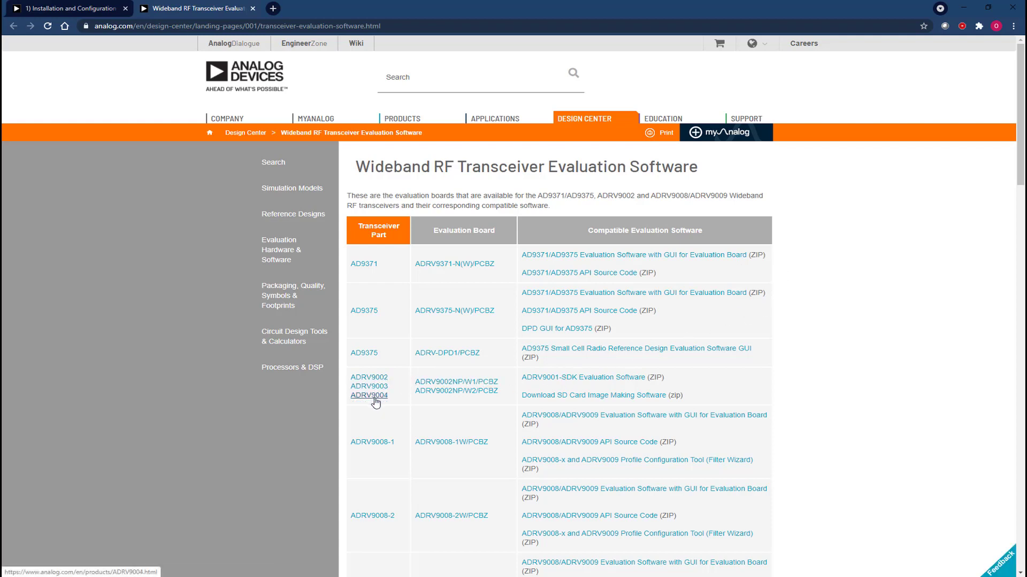
left_click(567, 381)
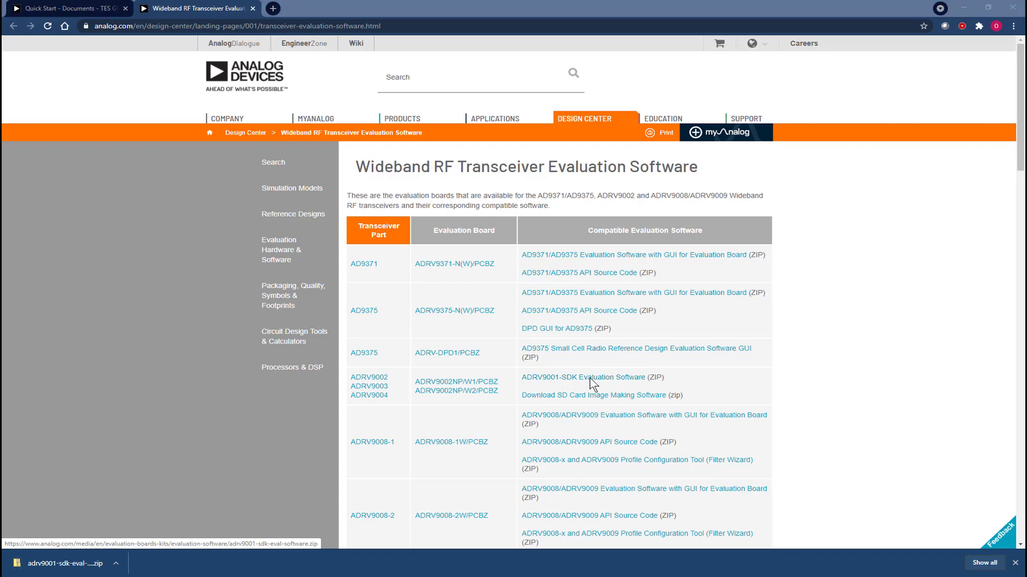
left_click(974, 7)
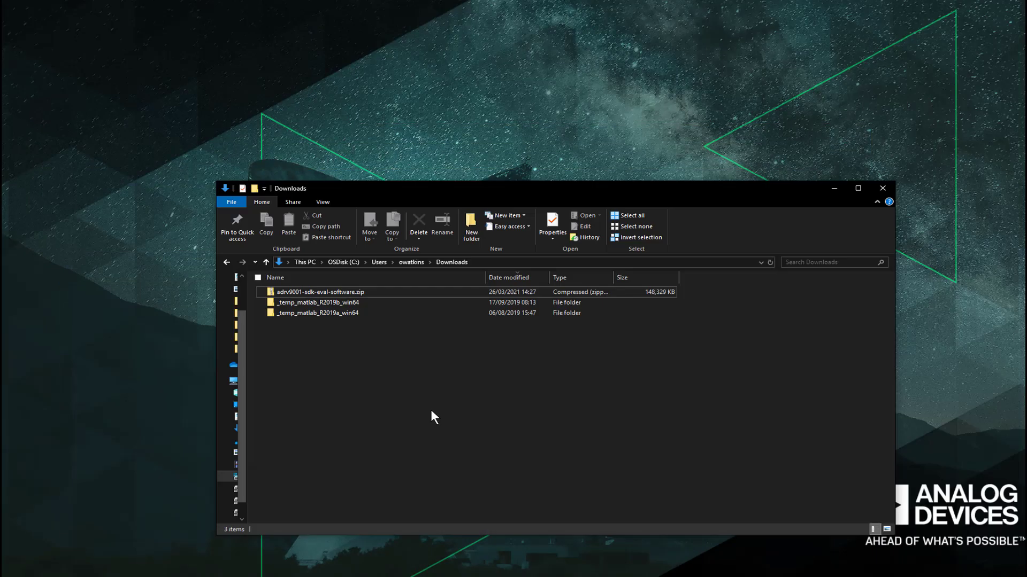
Step: Extract adrv9001-sdk-eval-software.zip here with 7-Zip and select the resulting adrv9001-sdk folder
right_click(335, 293)
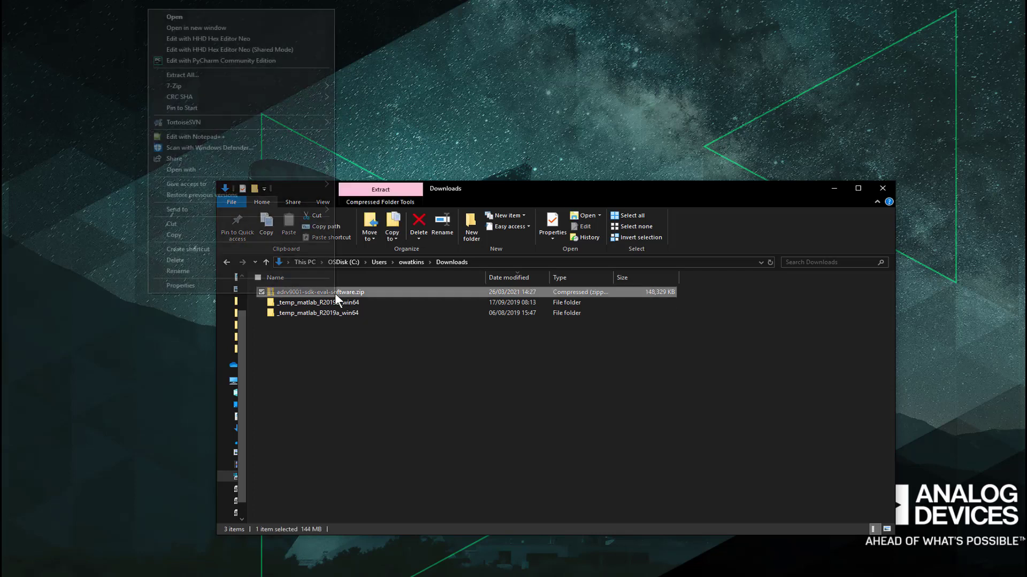
mouse_move(255, 88)
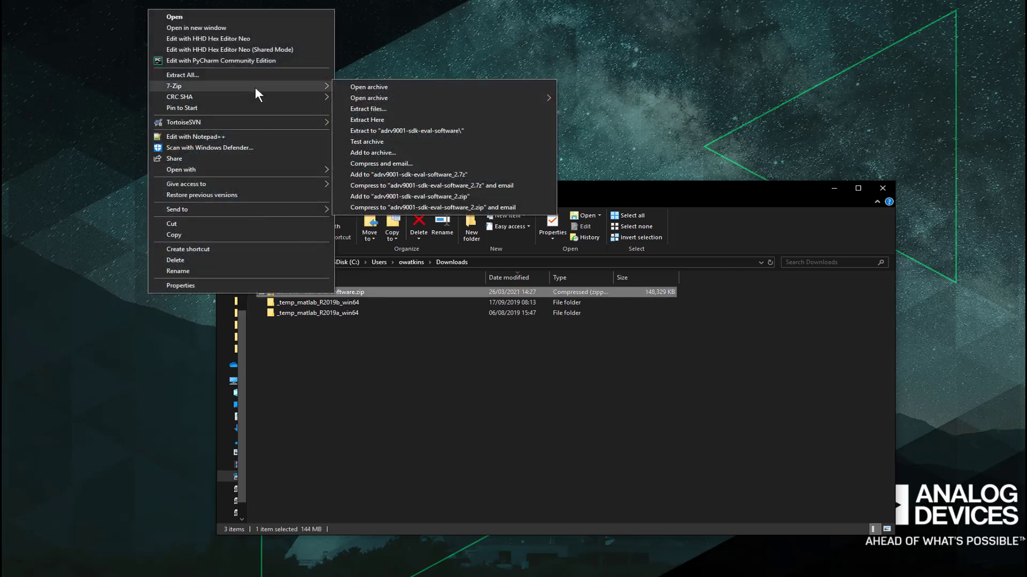
left_click(366, 119)
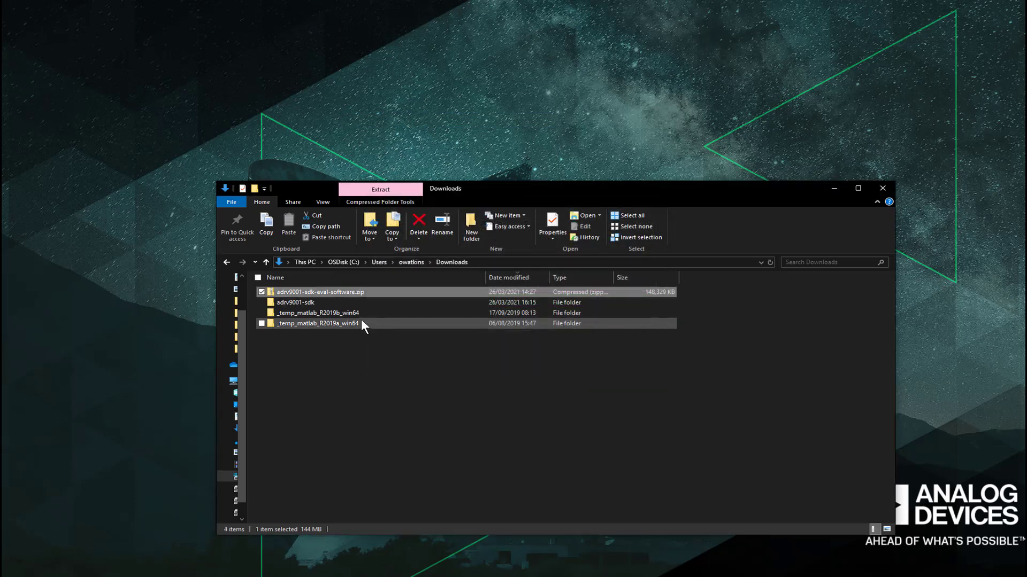
left_click(333, 305)
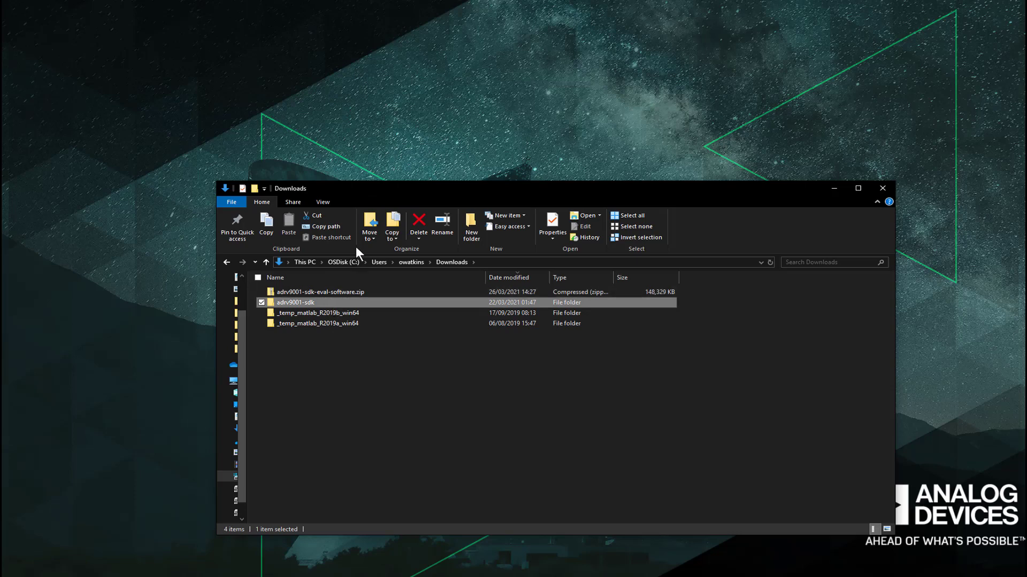
Step: Place the Downloads and Analog Devices windows side by side and add a new folder in Analog Devices
left_click_drag(357, 186, 472, 151)
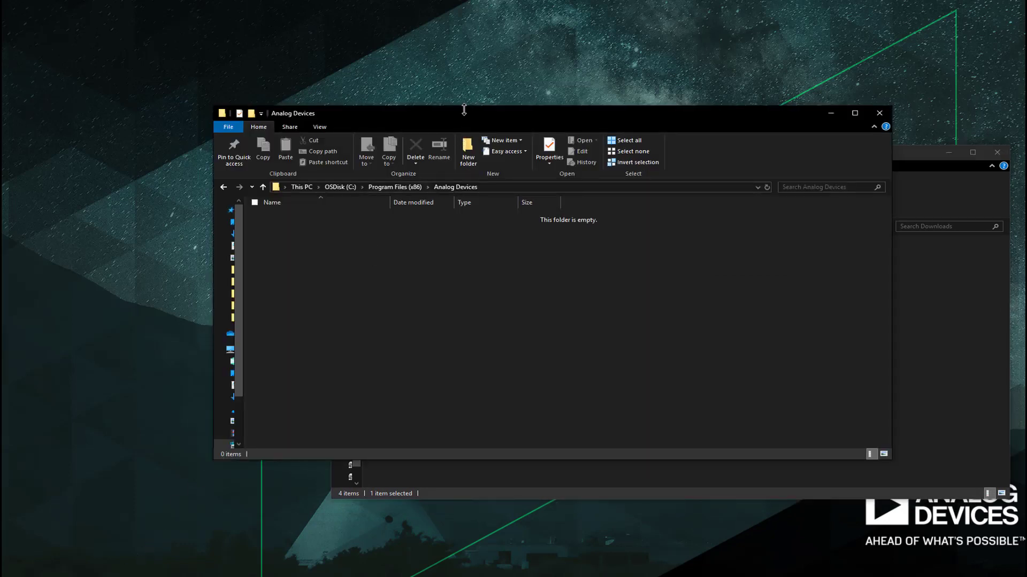
left_click_drag(464, 113, 265, 154)
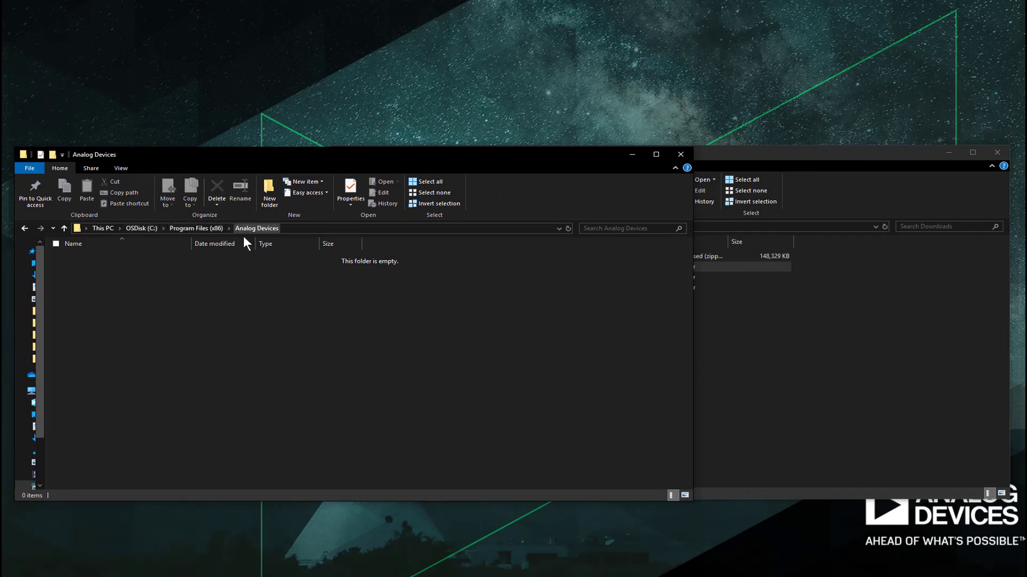
right_click(155, 300)
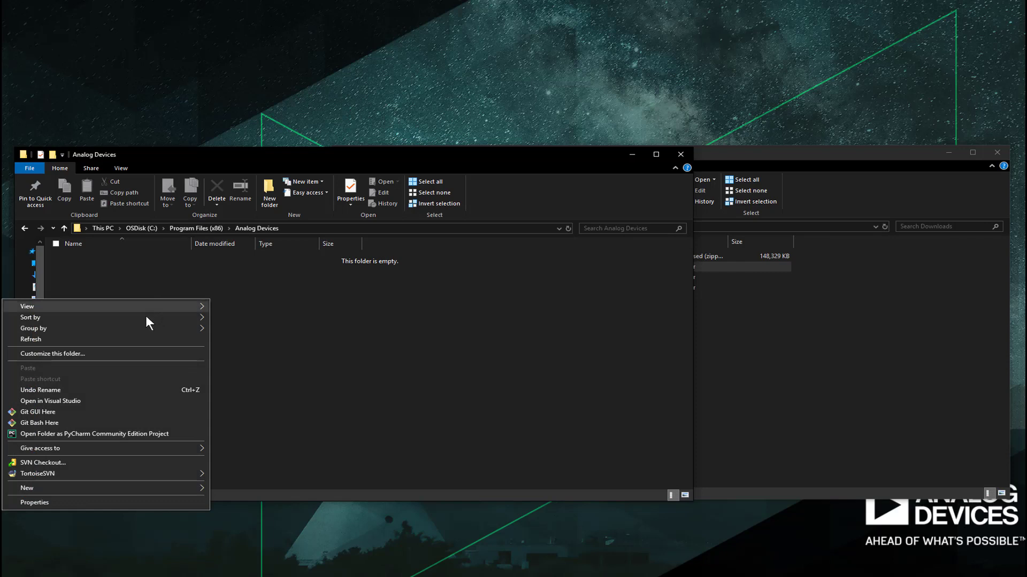
mouse_move(109, 484)
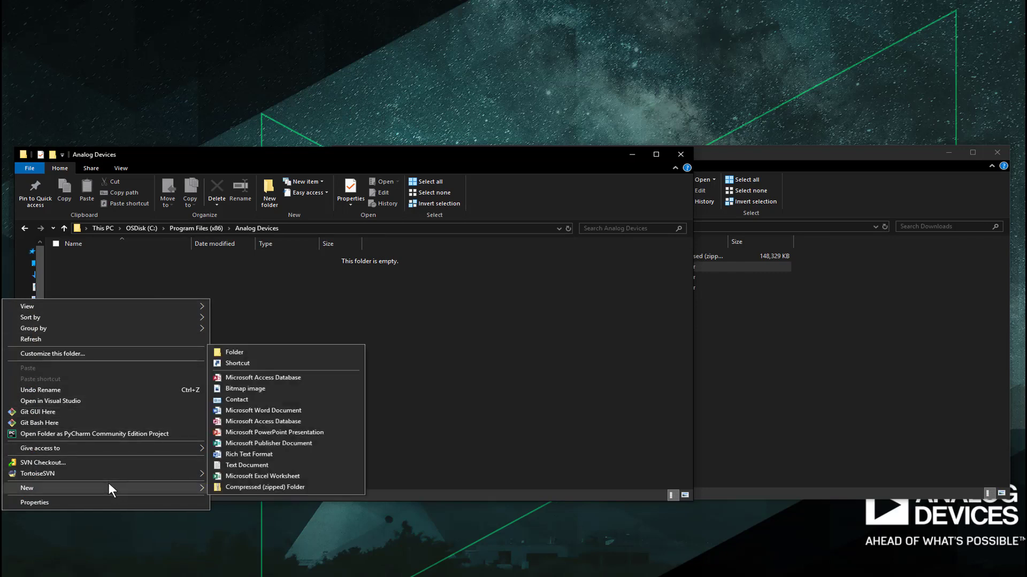
left_click(227, 354)
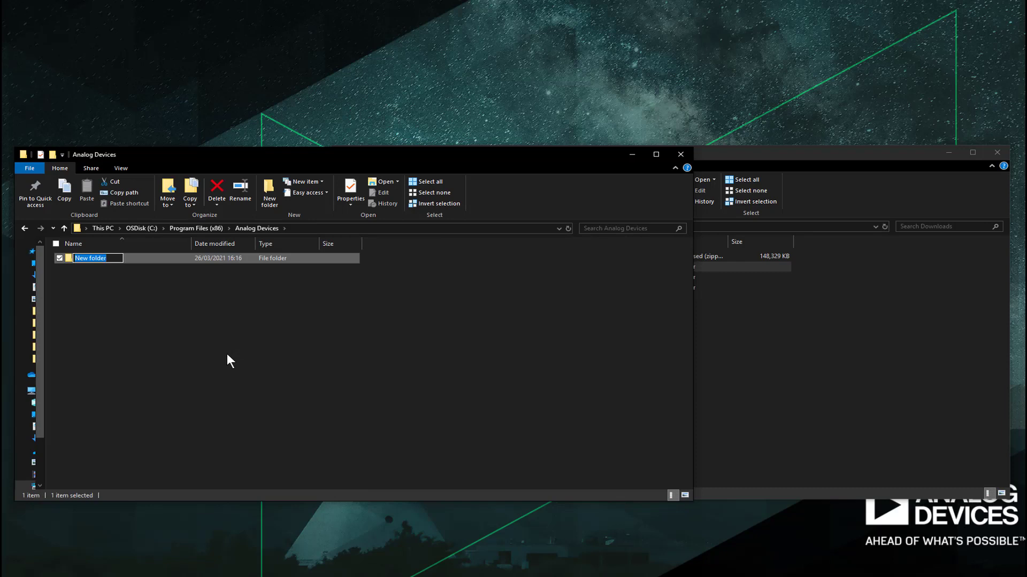
Step: Name the new folder v0.1x and open it
type("v0.14")
key("BackSpace")
type("5")
key("BackSpace")
type("x")
key("Return")
left_click(227, 354)
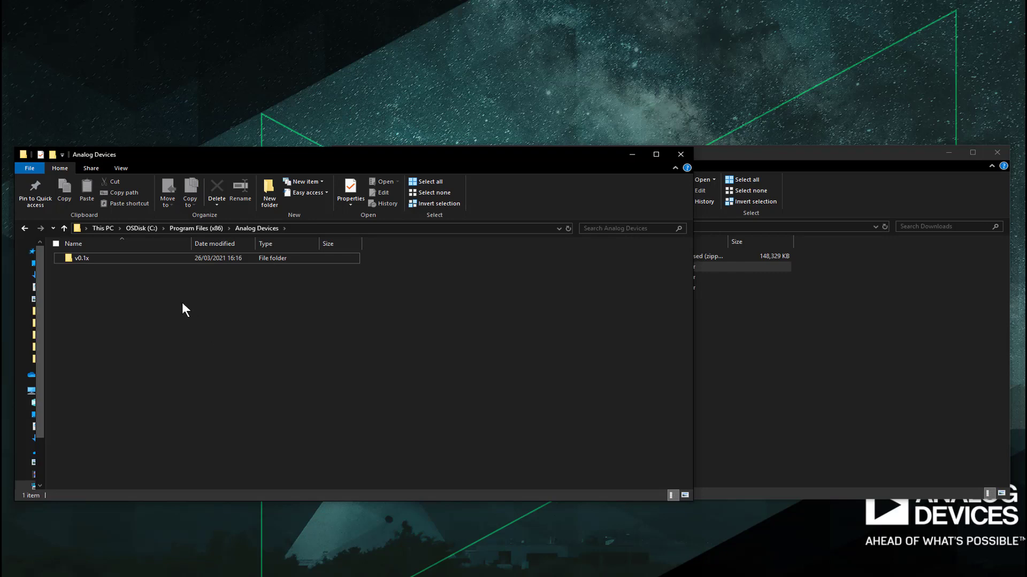
double_click(140, 260)
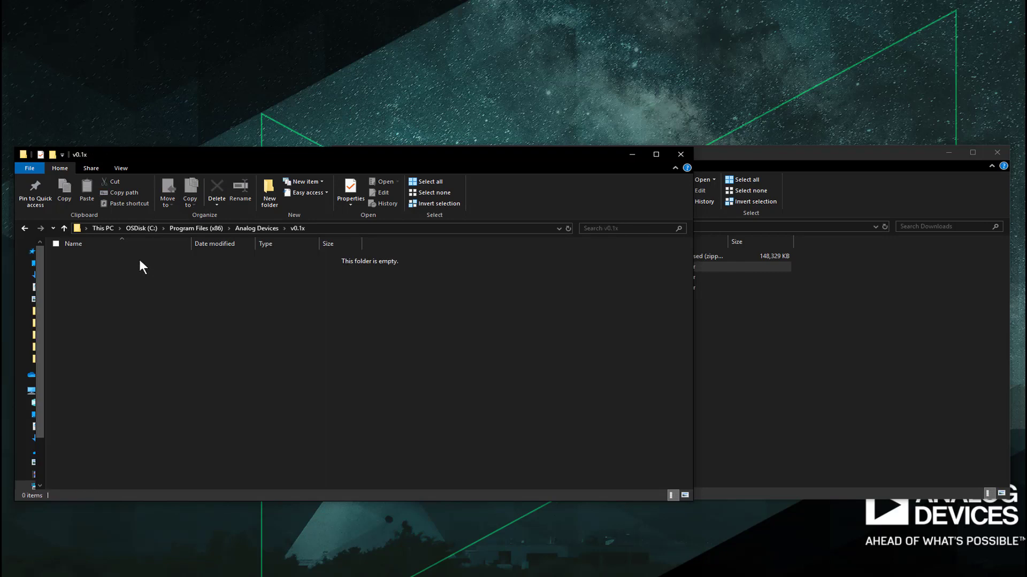
Step: Cut adrv9001-sdk from Downloads, paste it into v0.1x, and close the Downloads window
left_click(722, 389)
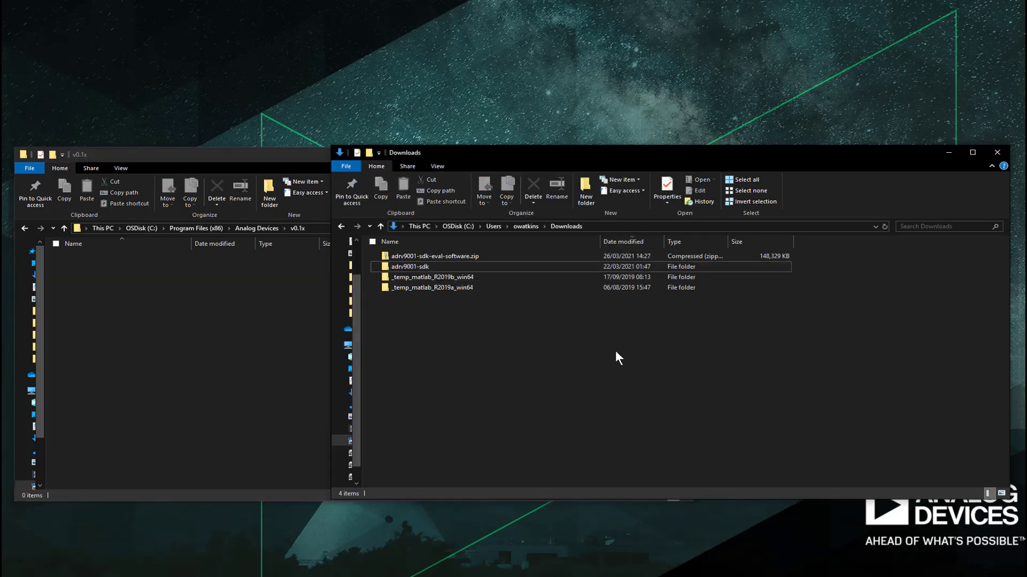
left_click(451, 268)
right_click(452, 267)
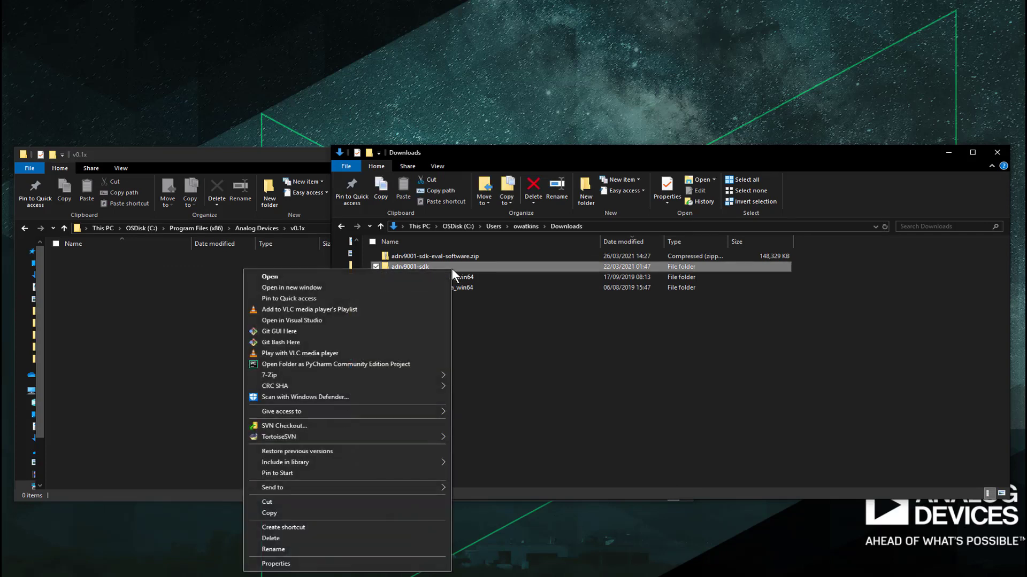
left_click(325, 500)
left_click(178, 358)
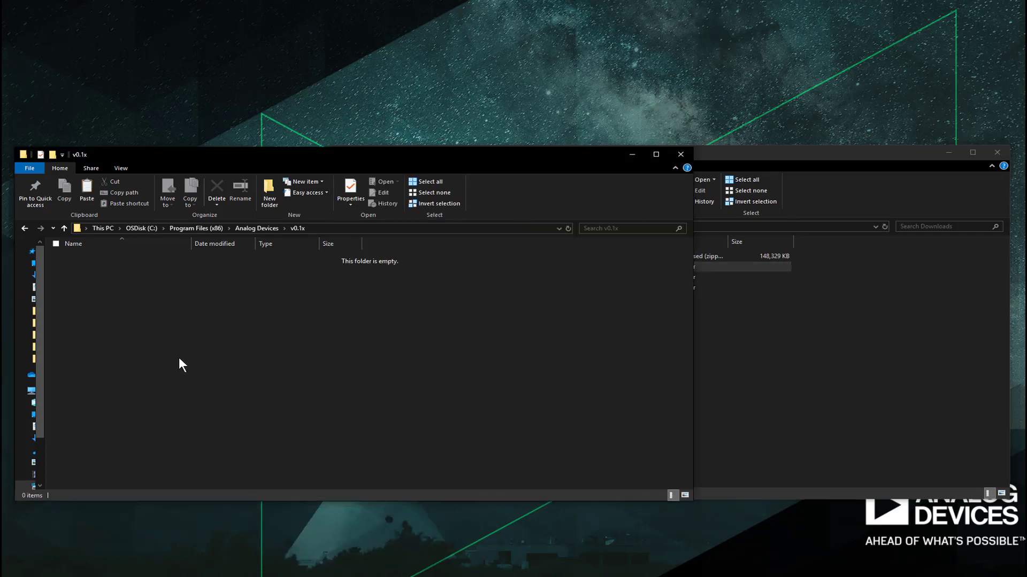
right_click(179, 360)
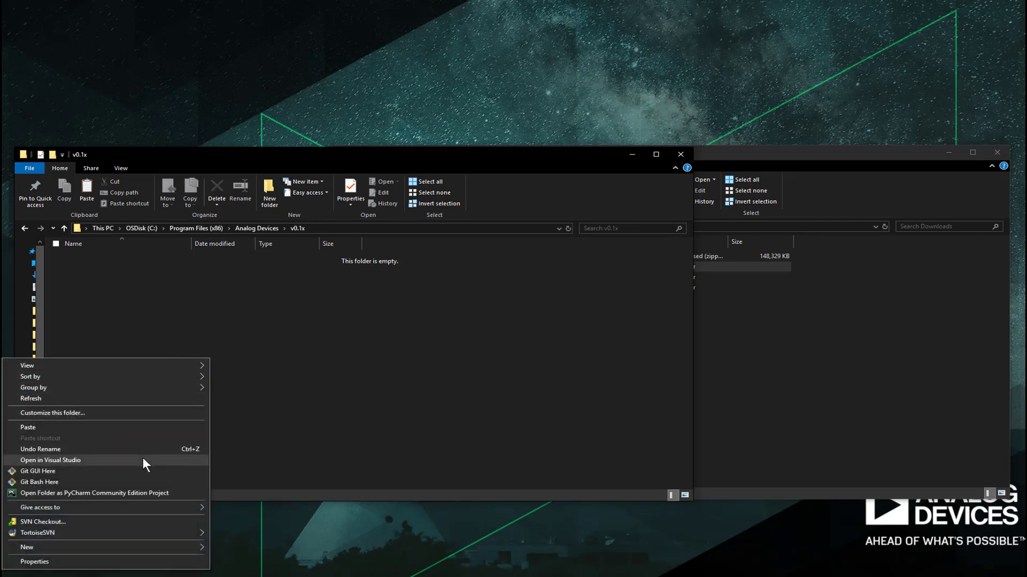
left_click(76, 426)
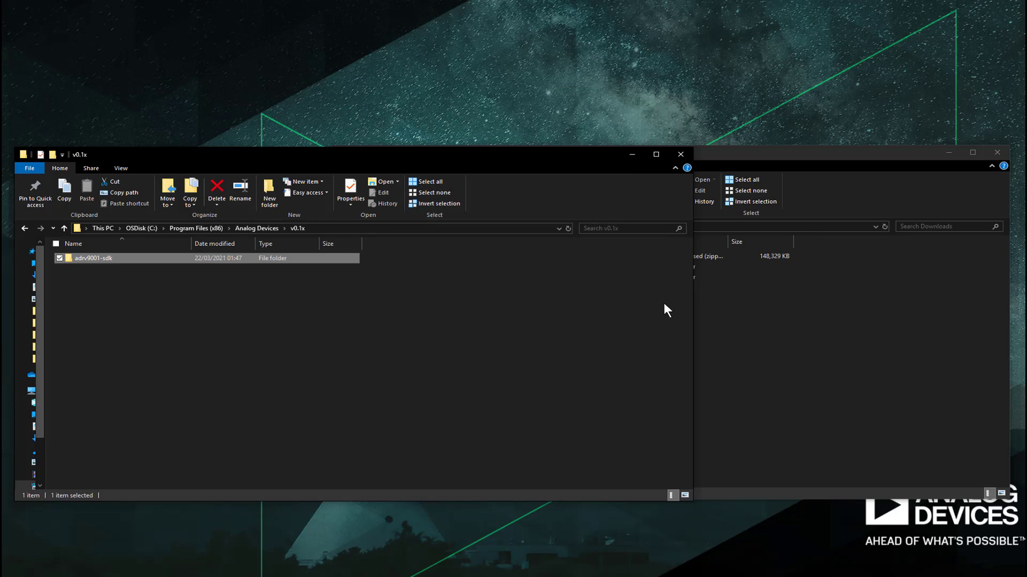
left_click(997, 153)
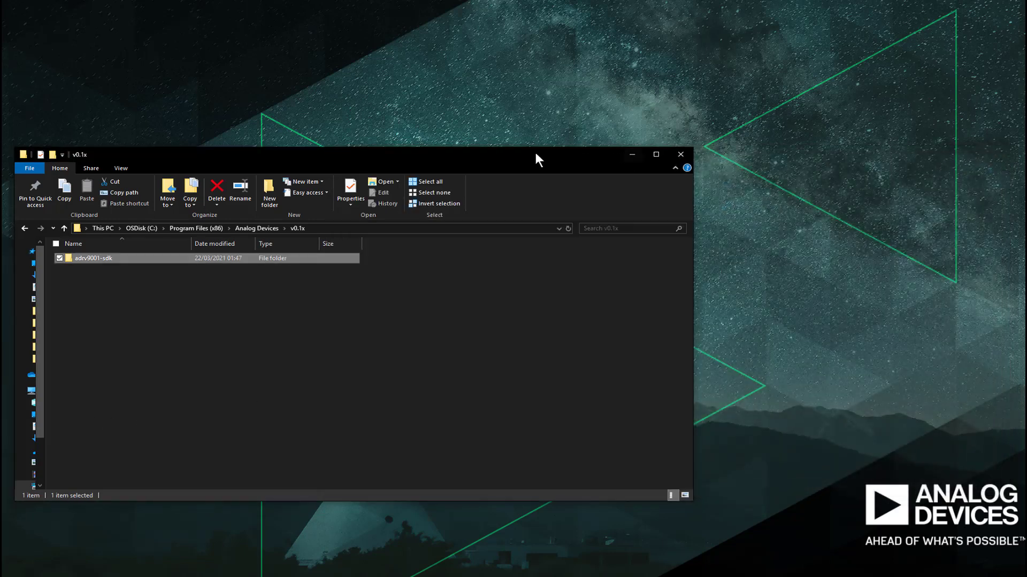
left_click_drag(375, 156, 528, 115)
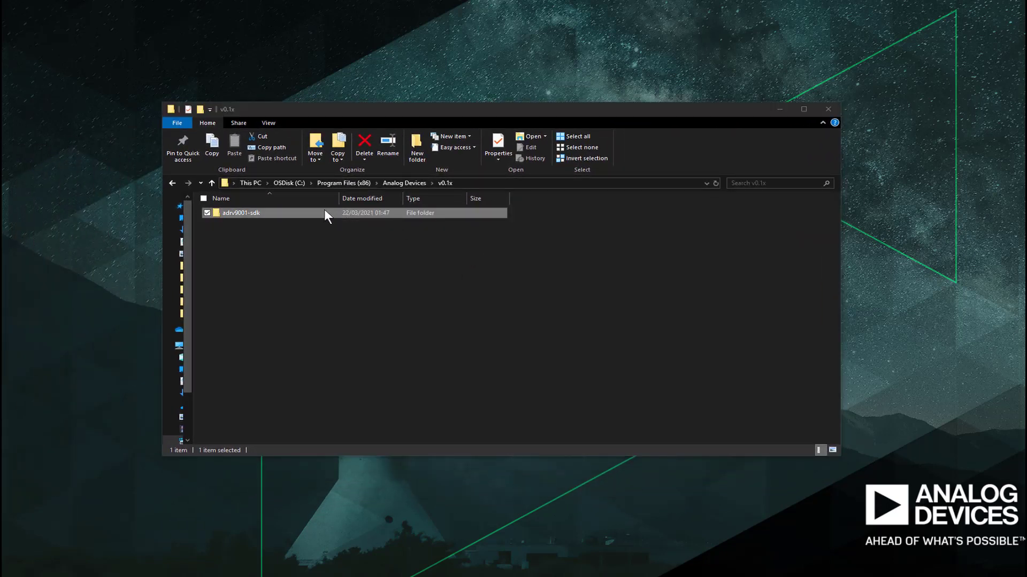
double_click(307, 213)
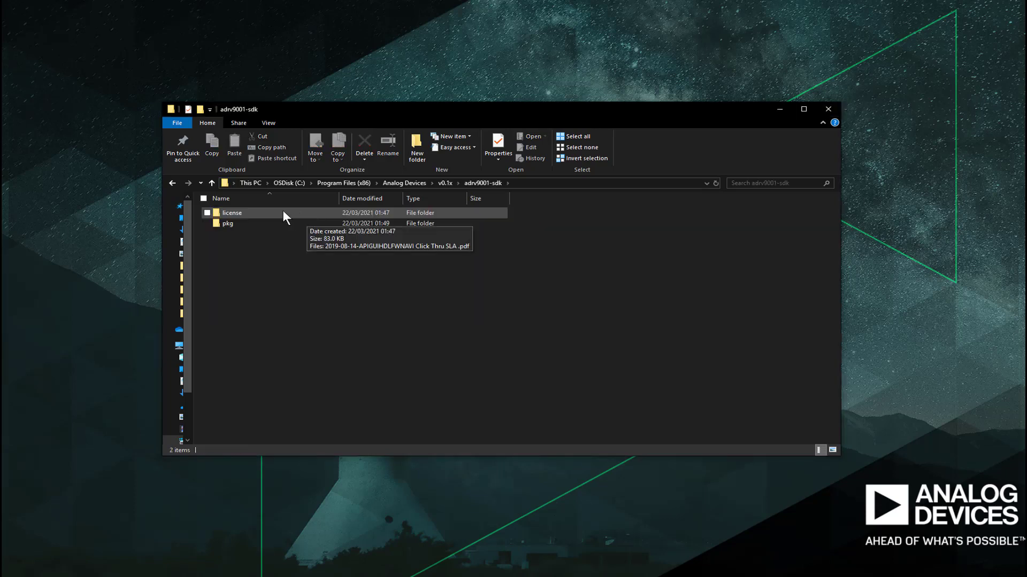
double_click(284, 213)
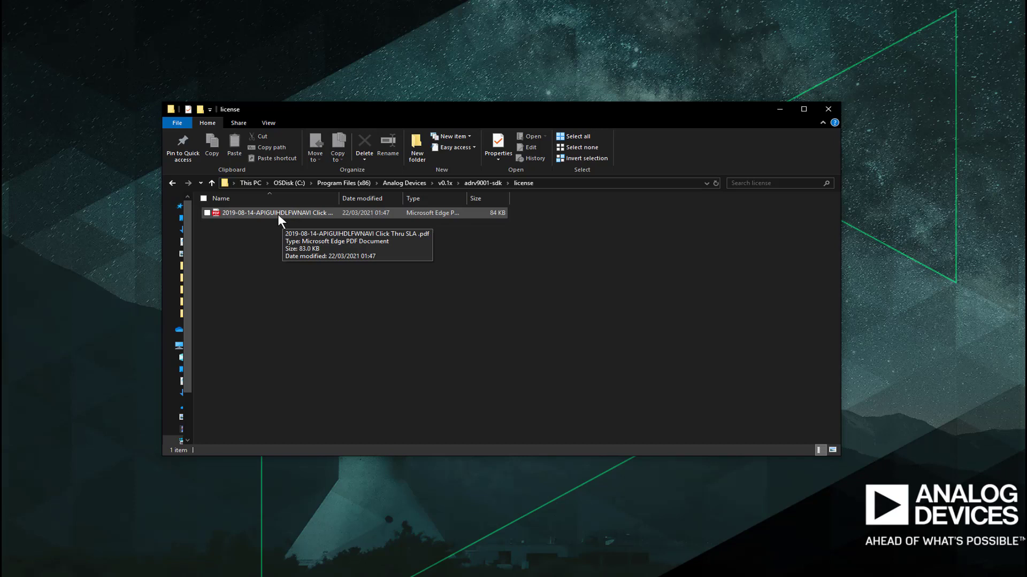
left_click(471, 182)
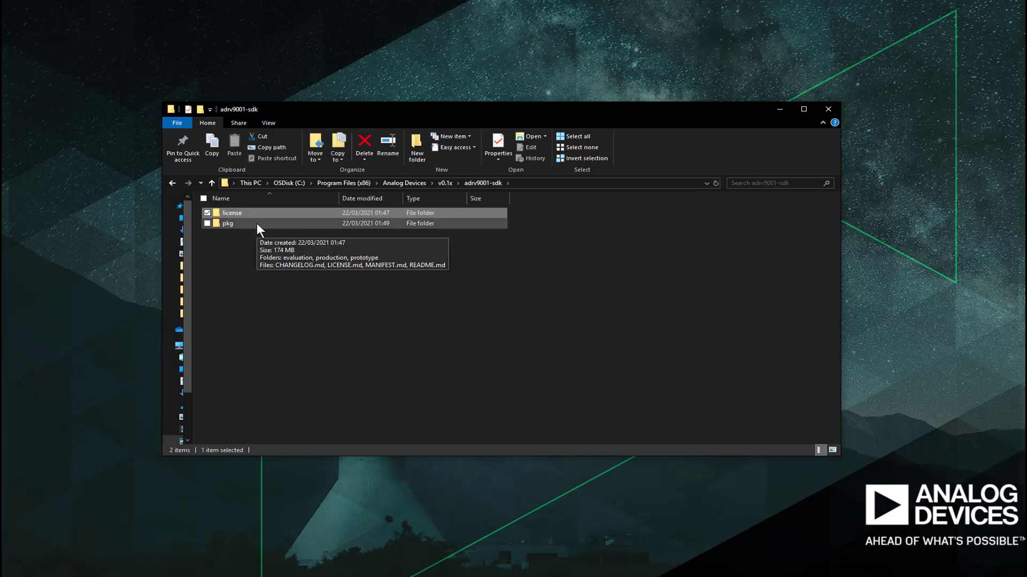
left_click(257, 223)
double_click(256, 223)
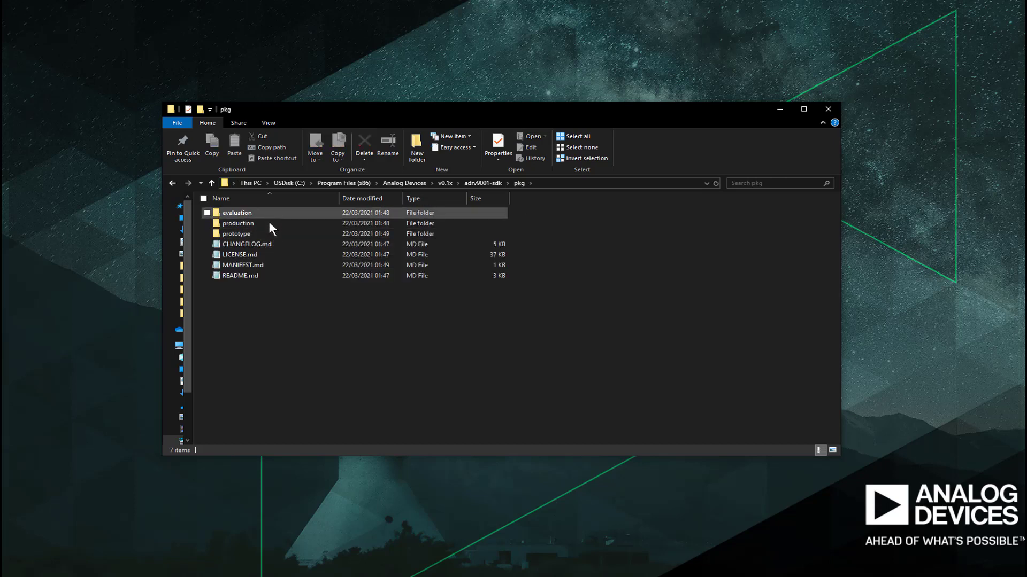
left_click(284, 246)
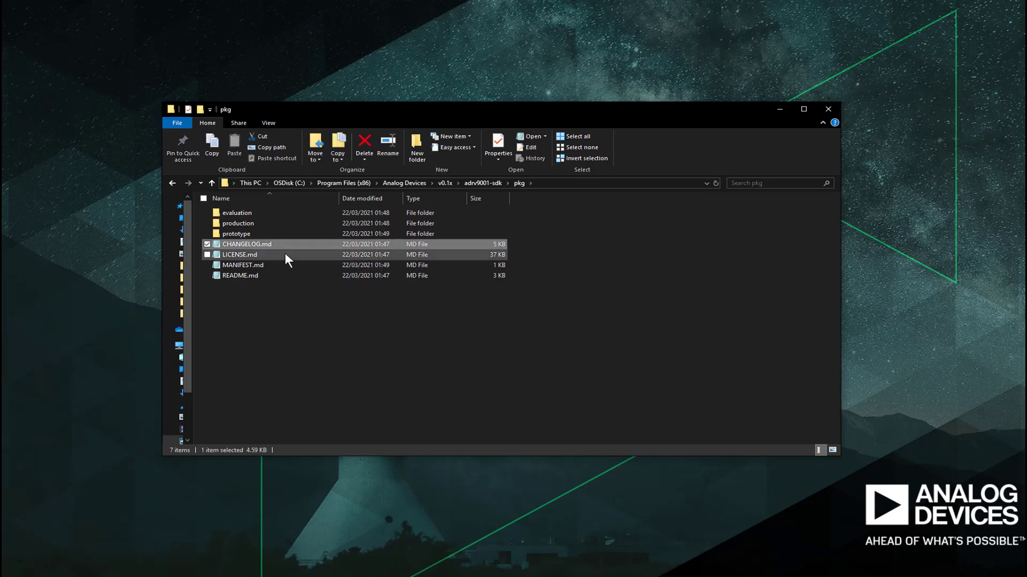
left_click(285, 275)
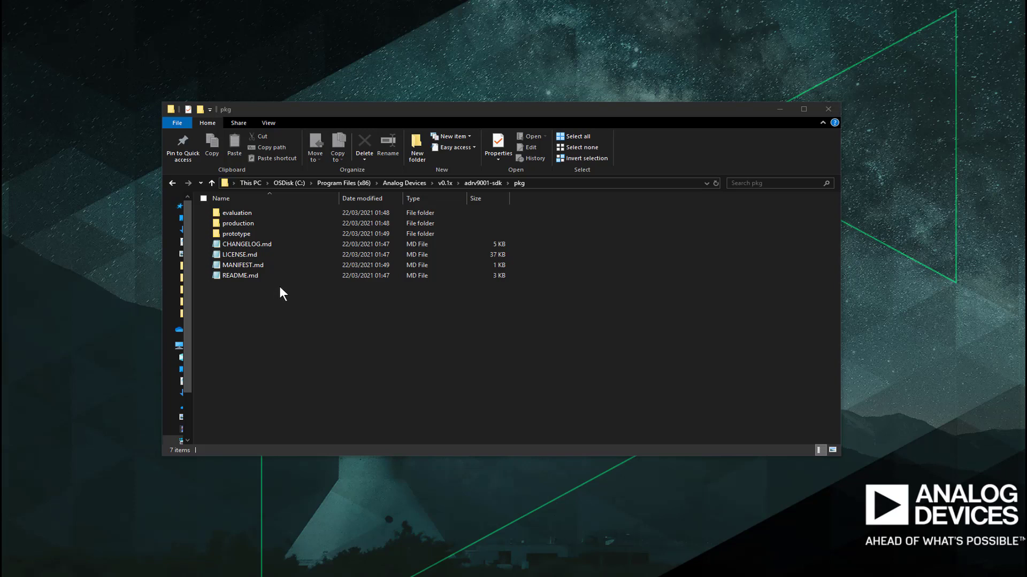
left_click(277, 214)
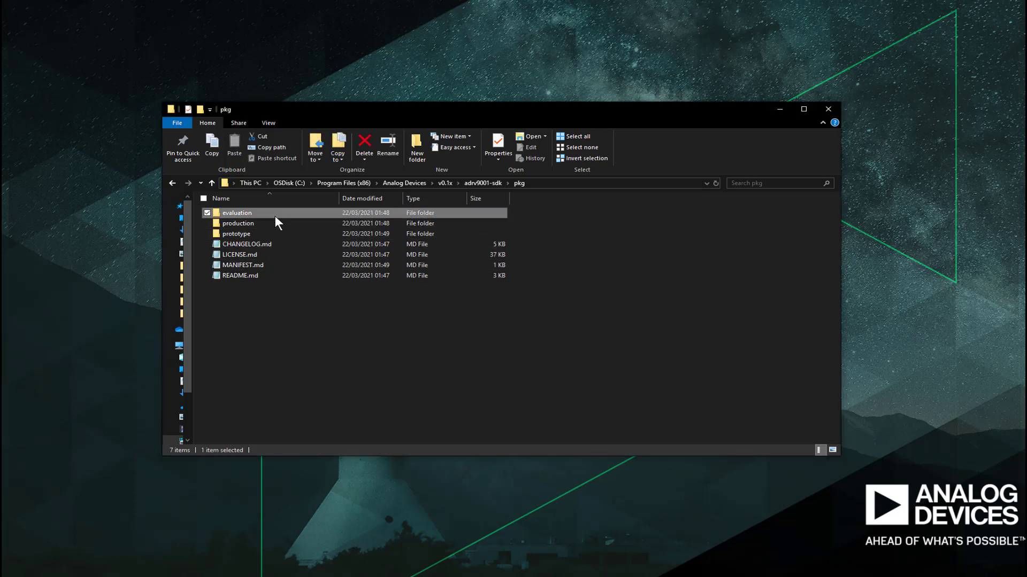
left_click(275, 223)
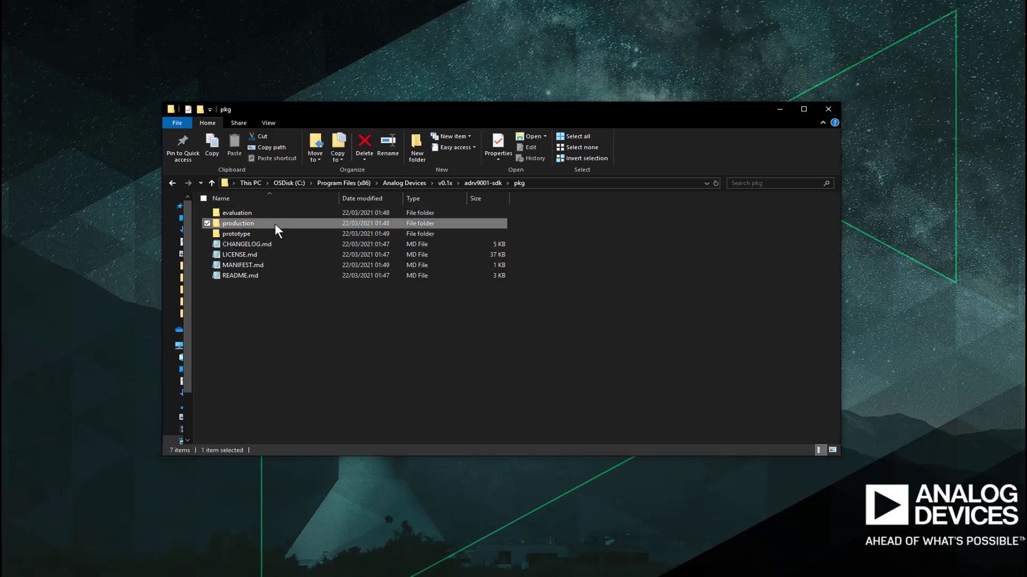
Step: Look inside the production folder, return to pkg, and open the evaluation folder
double_click(275, 223)
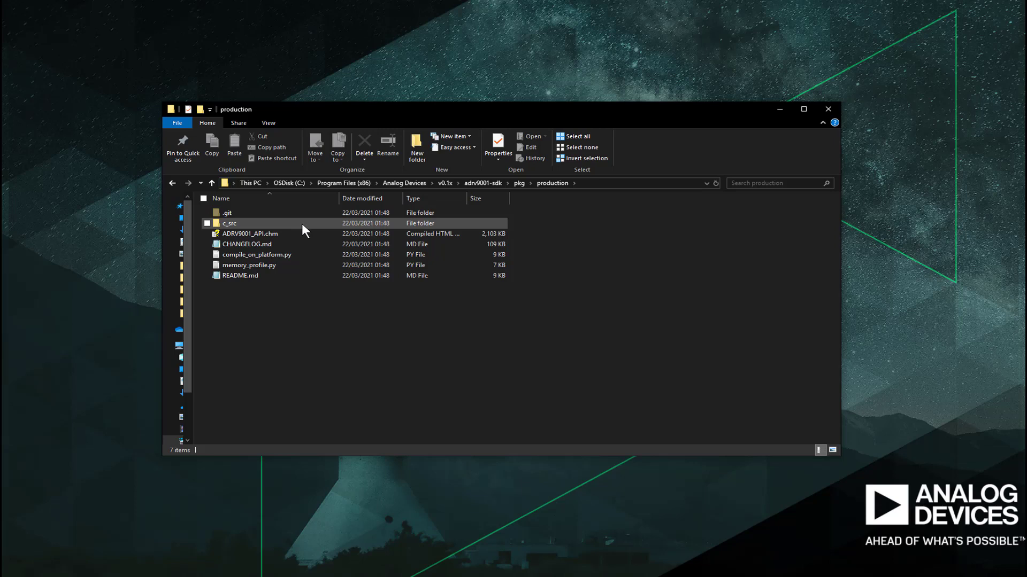
left_click(519, 184)
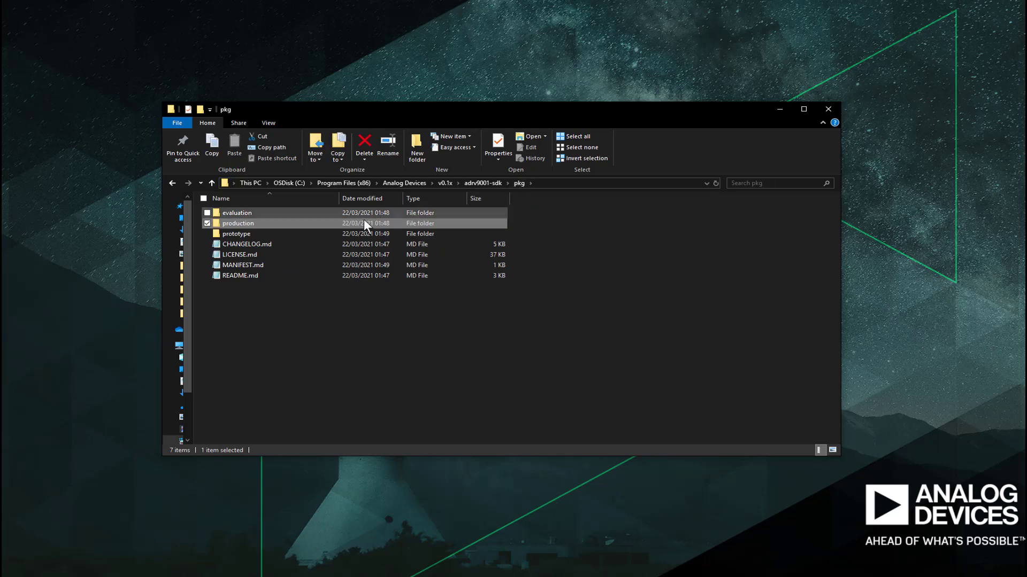
left_click(303, 213)
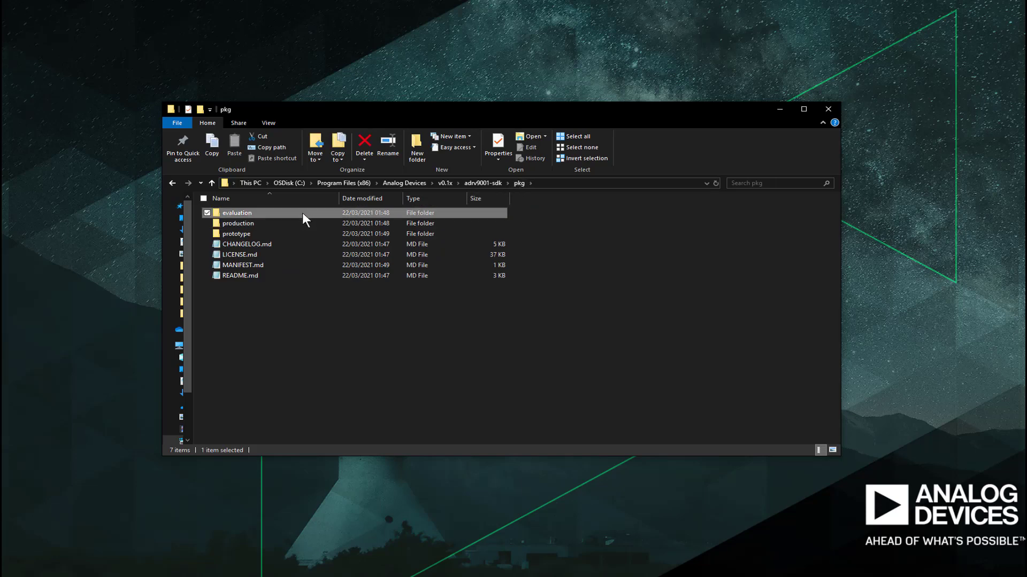
double_click(303, 213)
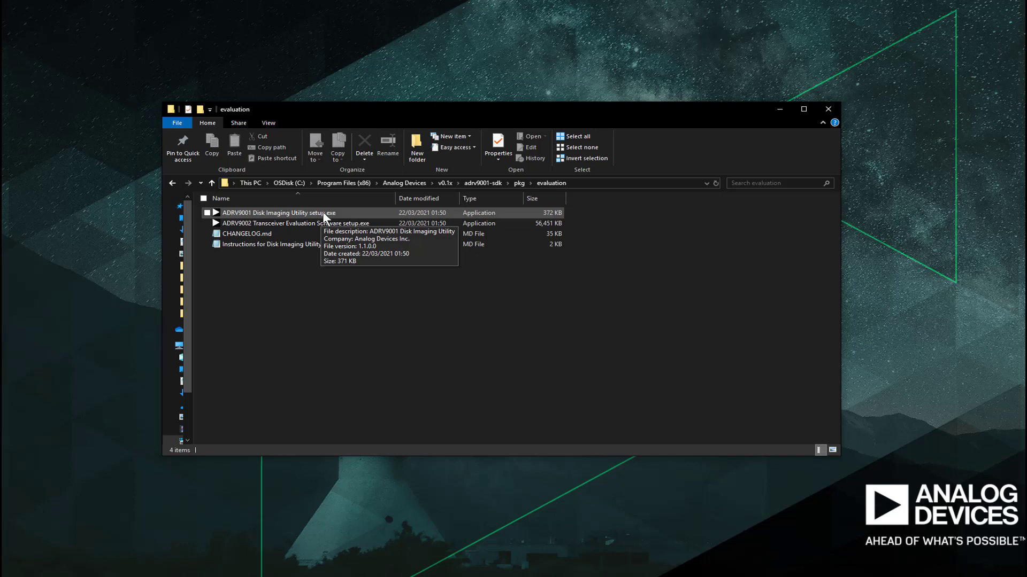
Step: Run the ADRV9002 Transceiver Evaluation Software setup elevated, installing with default components, location and Start Menu folder
right_click(347, 223)
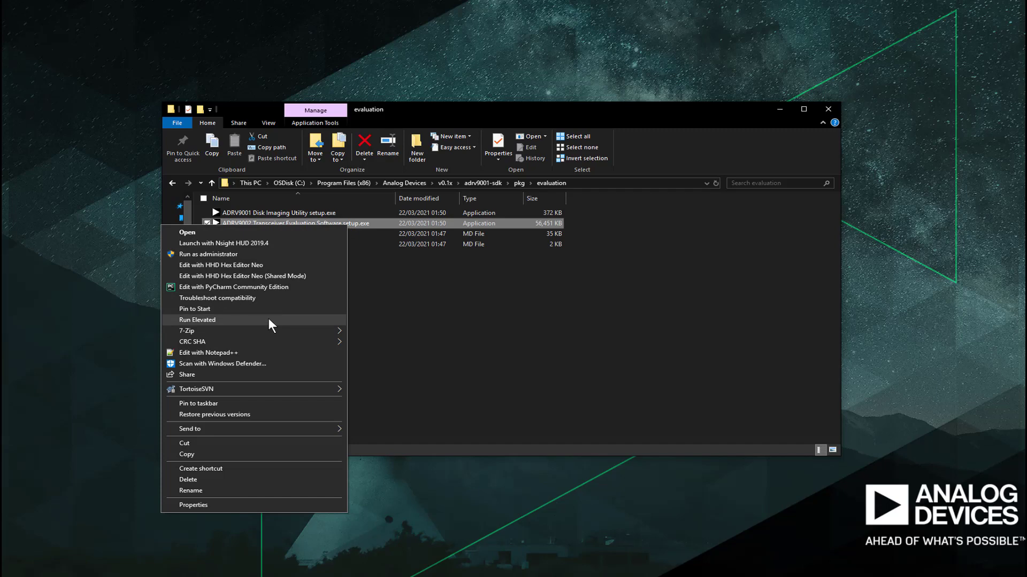
left_click(269, 319)
left_click(566, 374)
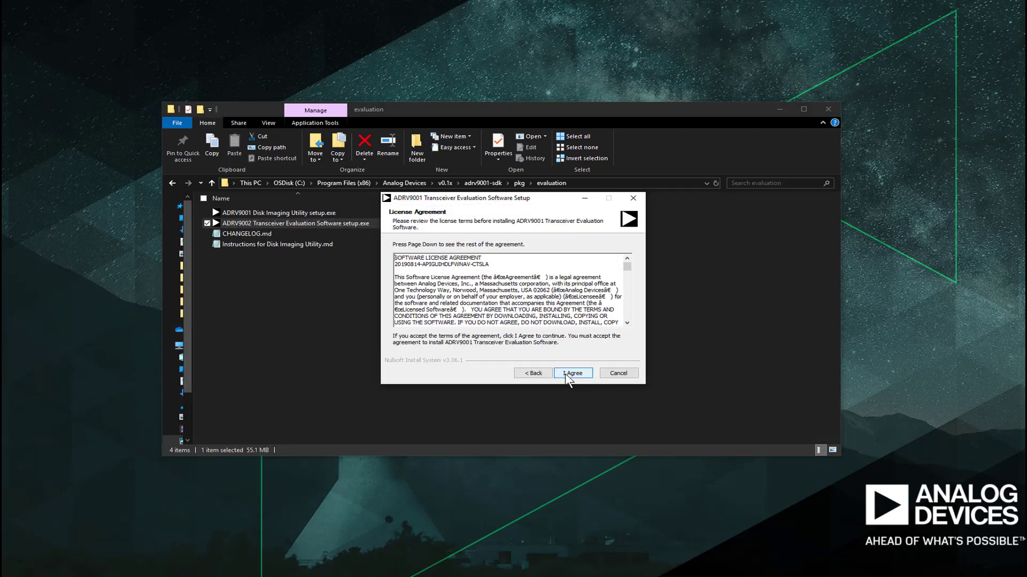
left_click(567, 374)
mouse_move(514, 283)
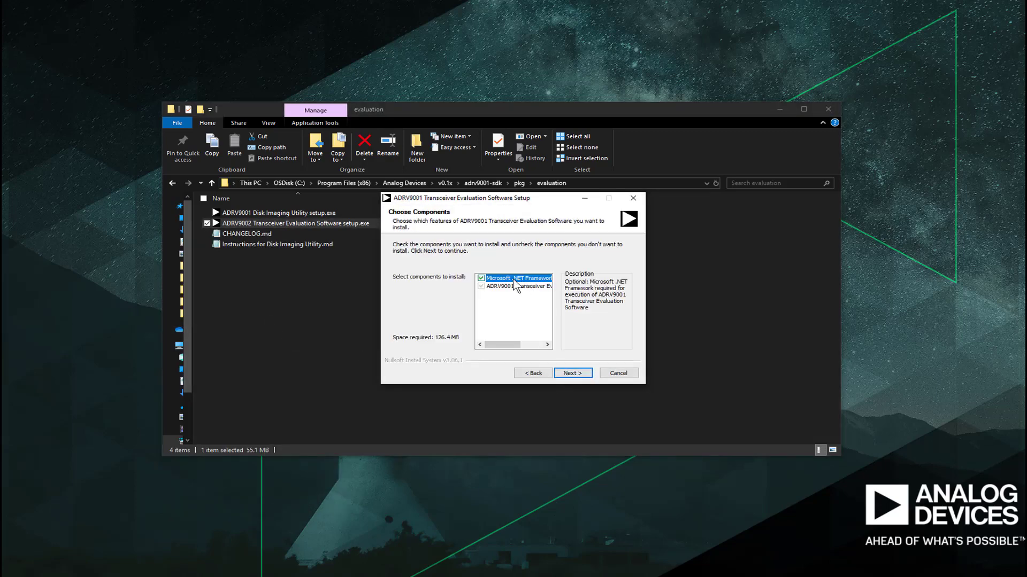
left_click(572, 372)
left_click(508, 315)
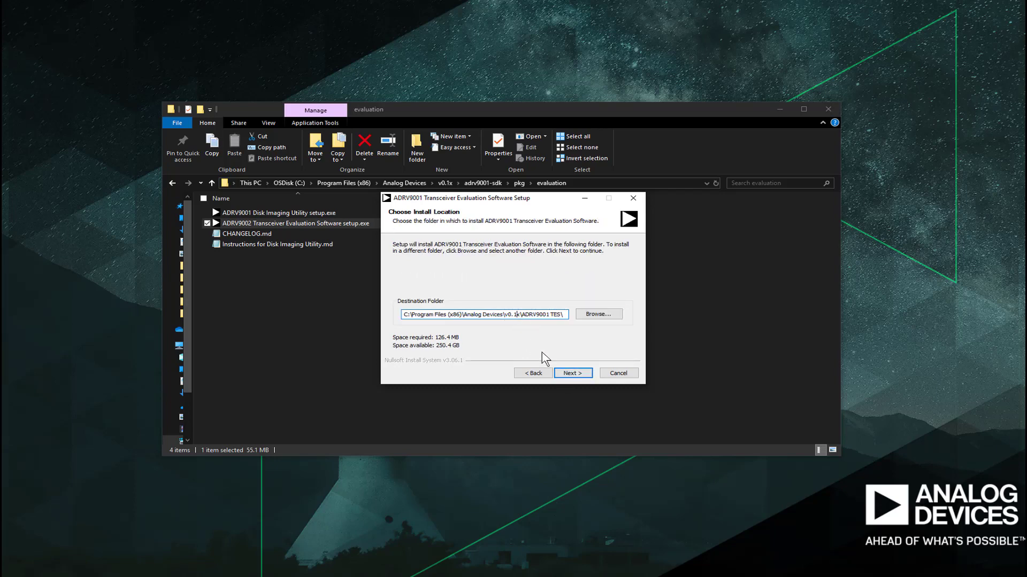
left_click(566, 373)
left_click(565, 374)
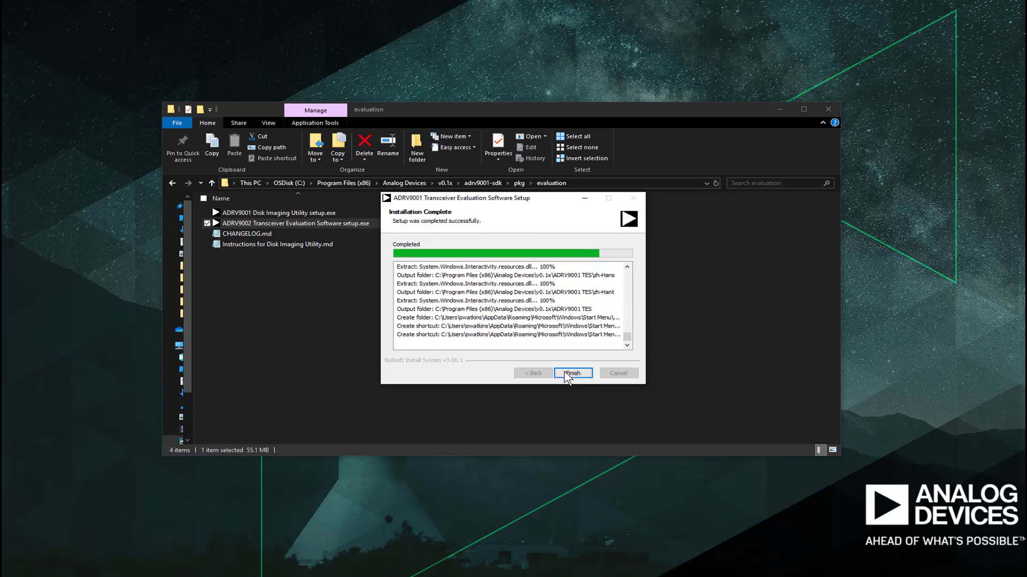
left_click(567, 373)
left_click(567, 373)
Step: Run the Disk Imaging Utility setup elevated and install it with all default settings
right_click(351, 211)
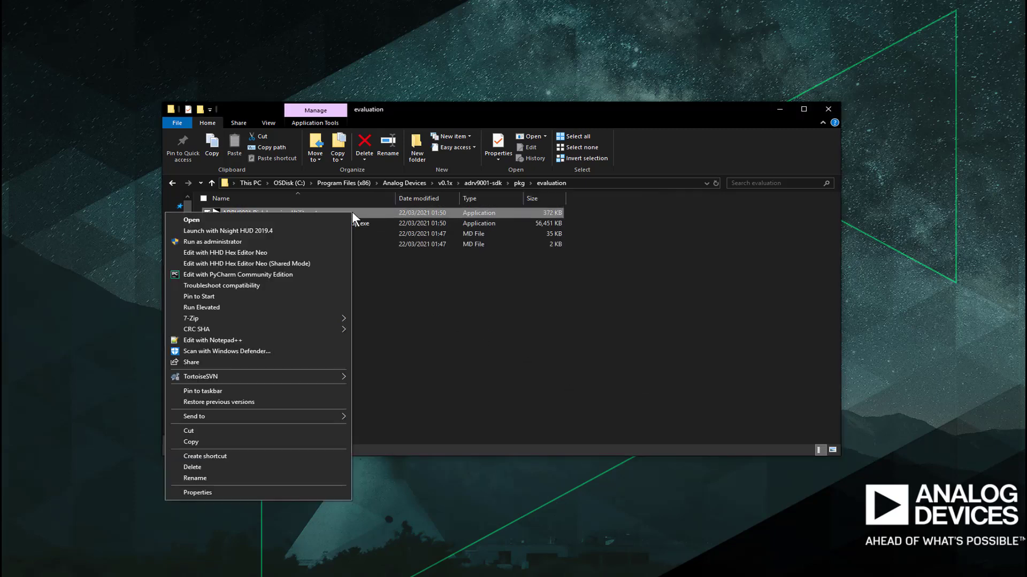
left_click(288, 307)
left_click(568, 373)
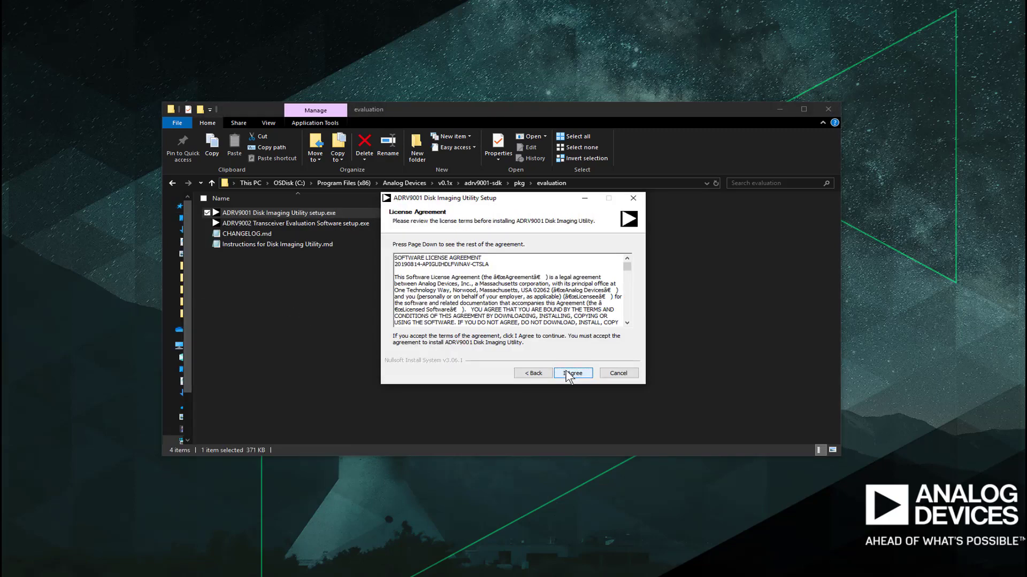
left_click(568, 373)
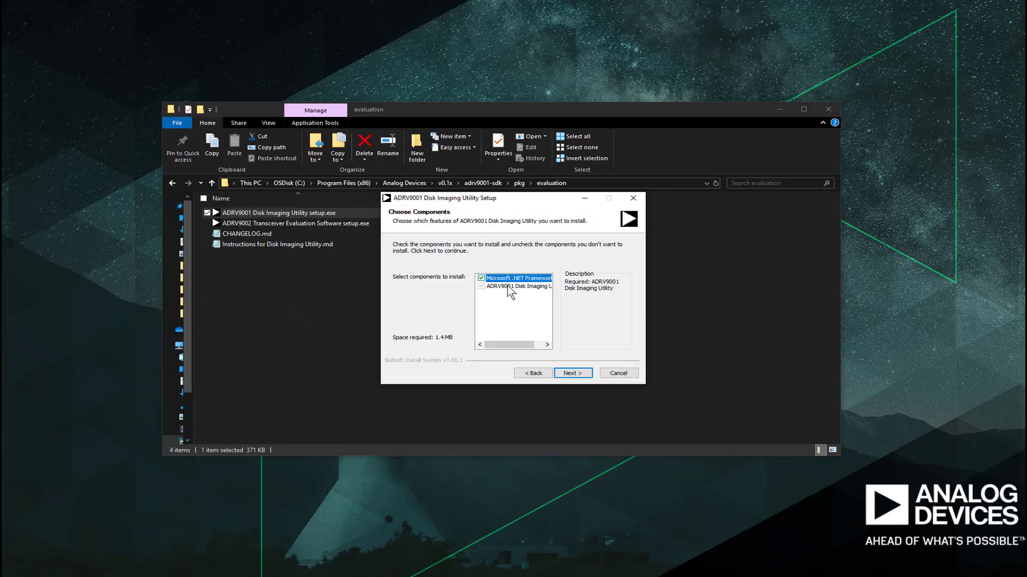
left_click(567, 373)
left_click(570, 373)
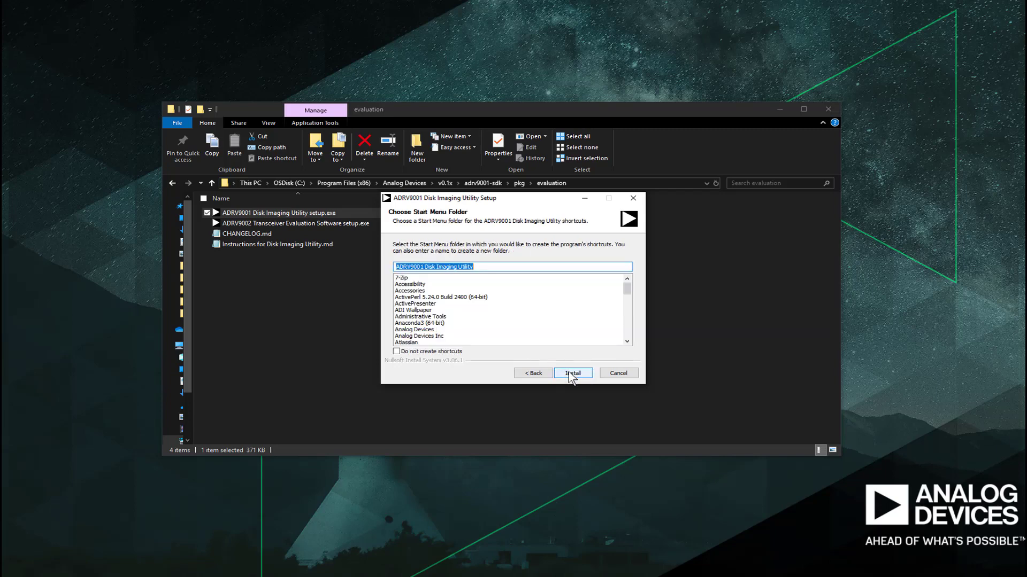
left_click(570, 373)
left_click(570, 373)
Step: Check the Disk Imaging Utility folder, then open v0.1x\ADRV9001 TES down to Argo.Navis.exe
left_click(408, 184)
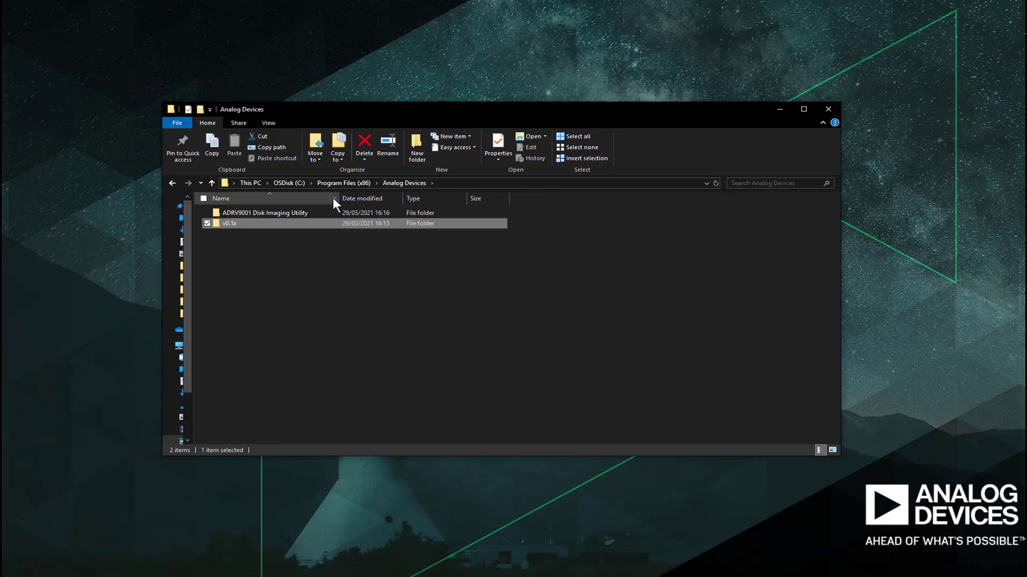
double_click(320, 212)
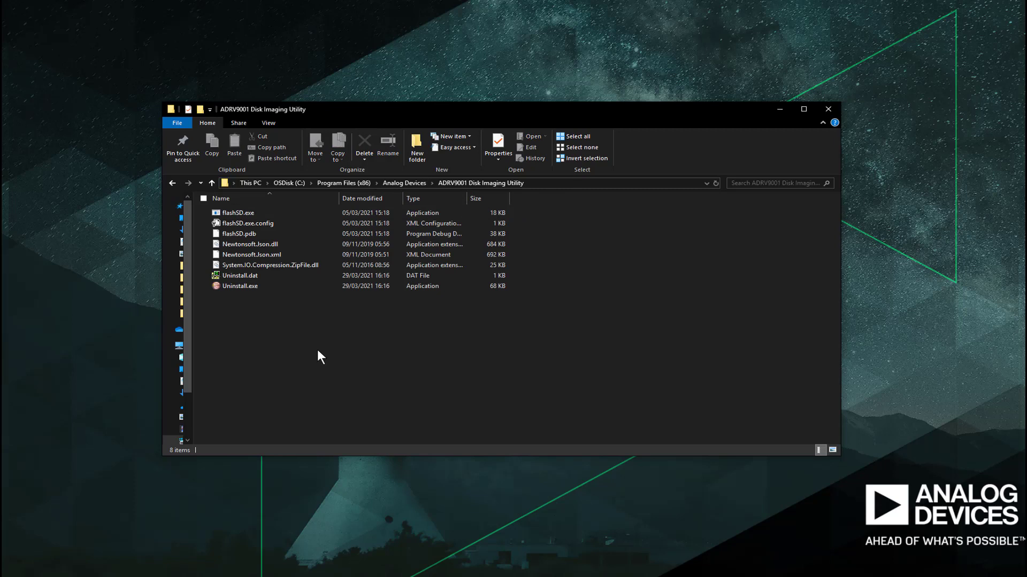
left_click(412, 183)
double_click(287, 223)
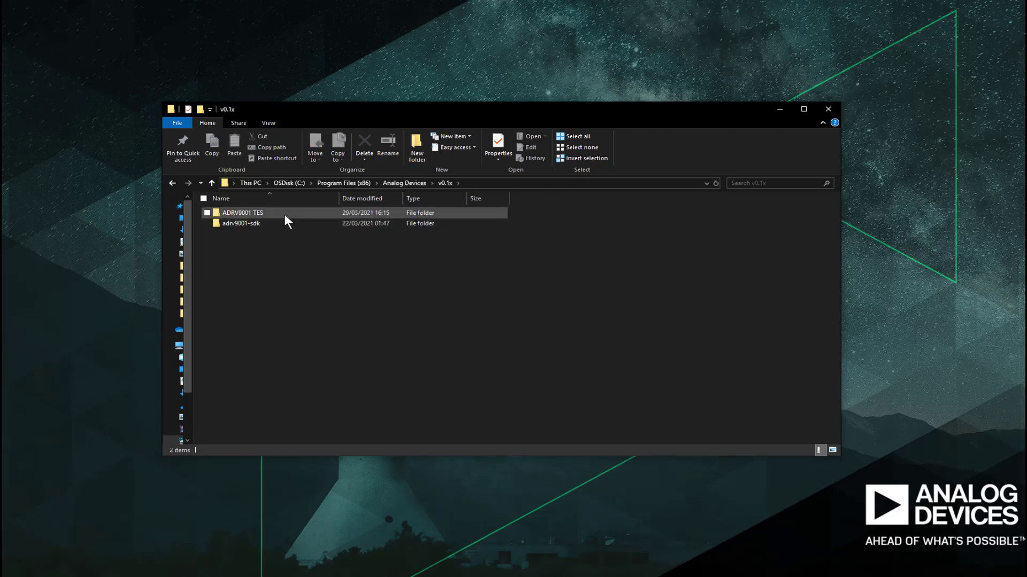
double_click(284, 214)
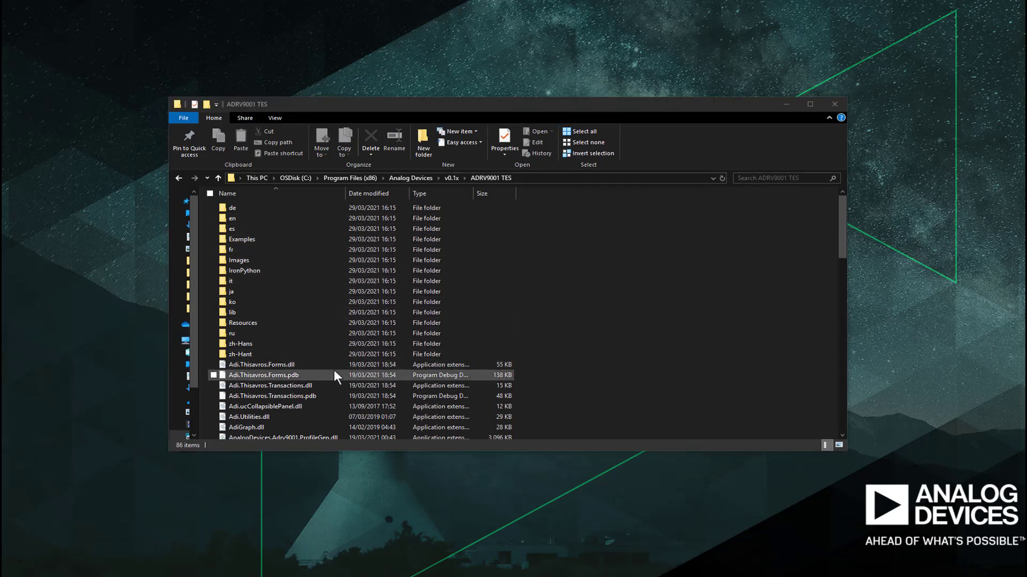
scroll(334, 370, "down", 4)
scroll(334, 370, "down", 4)
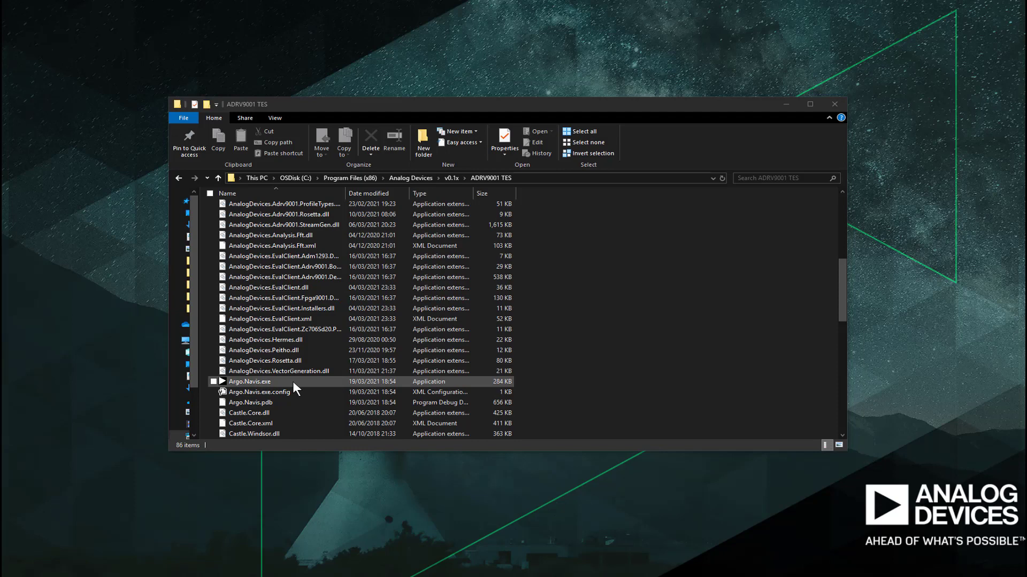
Step: Launch Argo.Navis.exe and minimise Explorer to reveal the Connection page (192.168.1.10, port 55557)
double_click(293, 381)
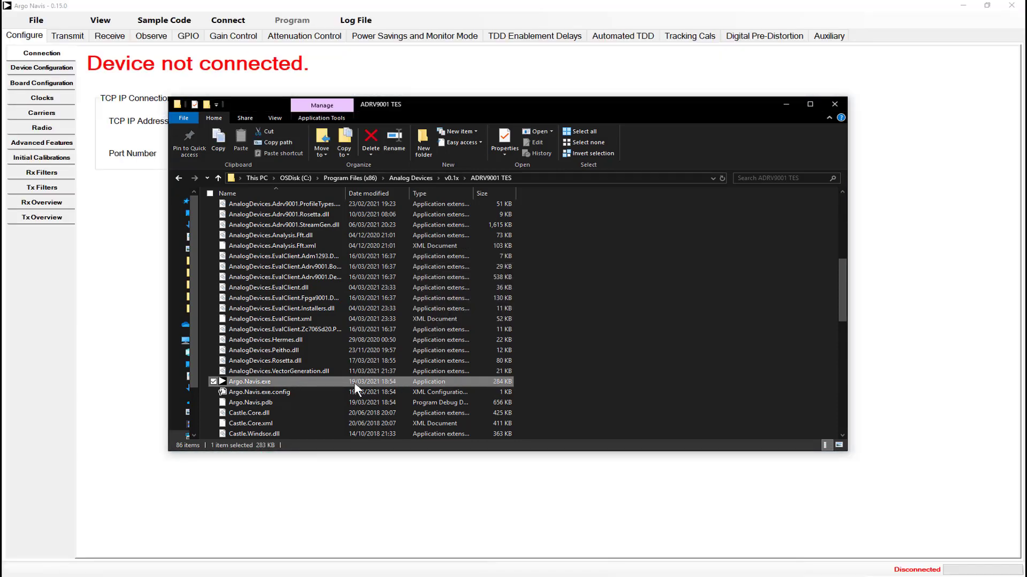
left_click(784, 107)
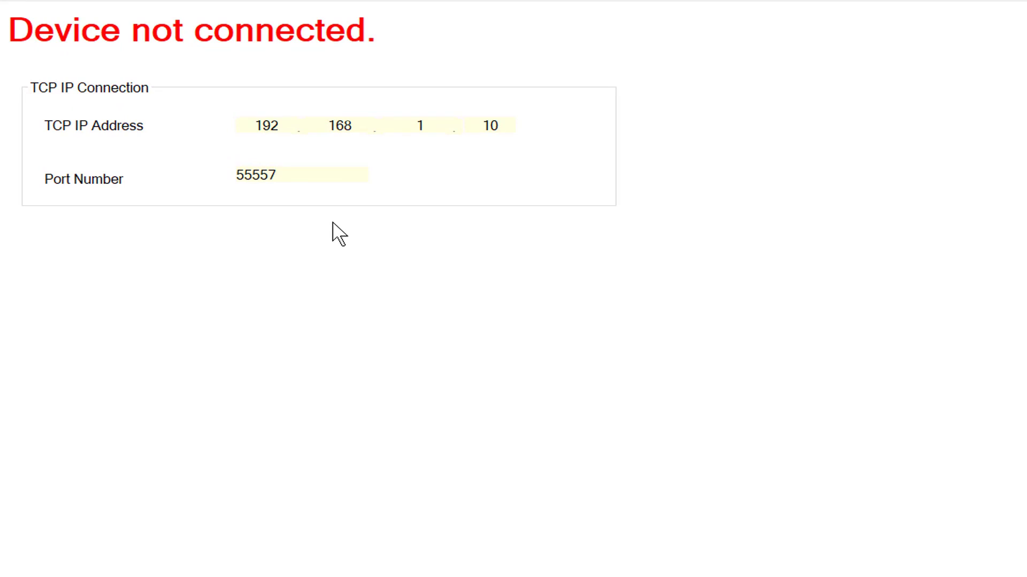
left_click(490, 126)
key("BackSpace")
key("Delete")
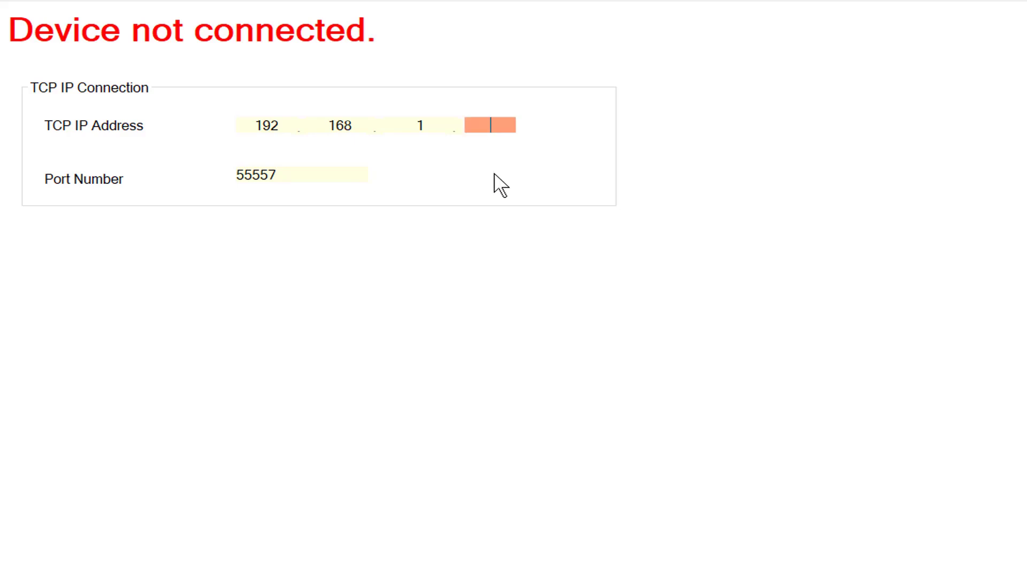
type("15")
key("BackSpace")
key("BackSpace")
type("20")
key("BackSpace")
key("BackSpace")
type("10")
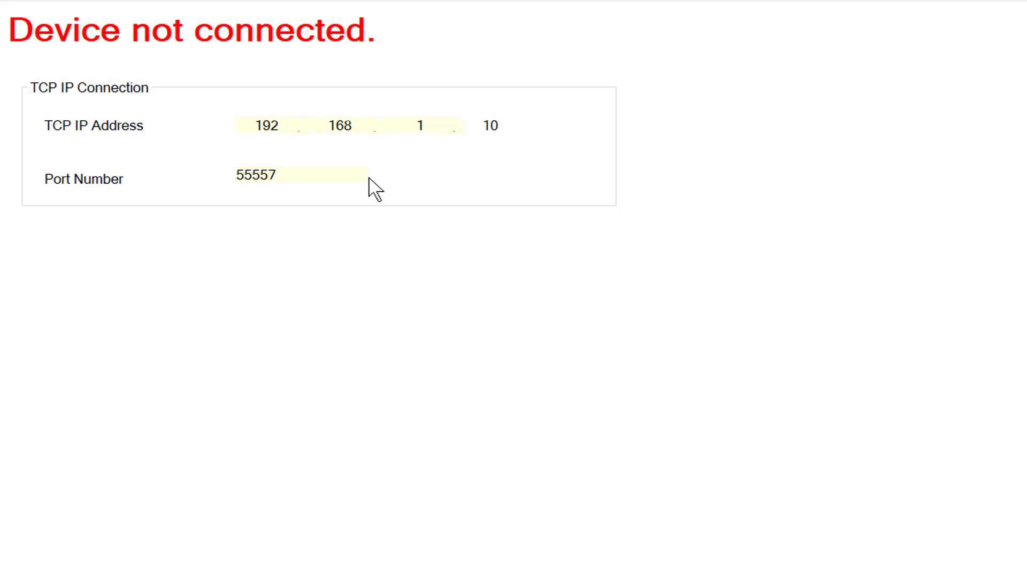
left_click(350, 177)
key("BackSpace")
key("BackSpace")
type("65")
key("BackSpace")
key("BackSpace")
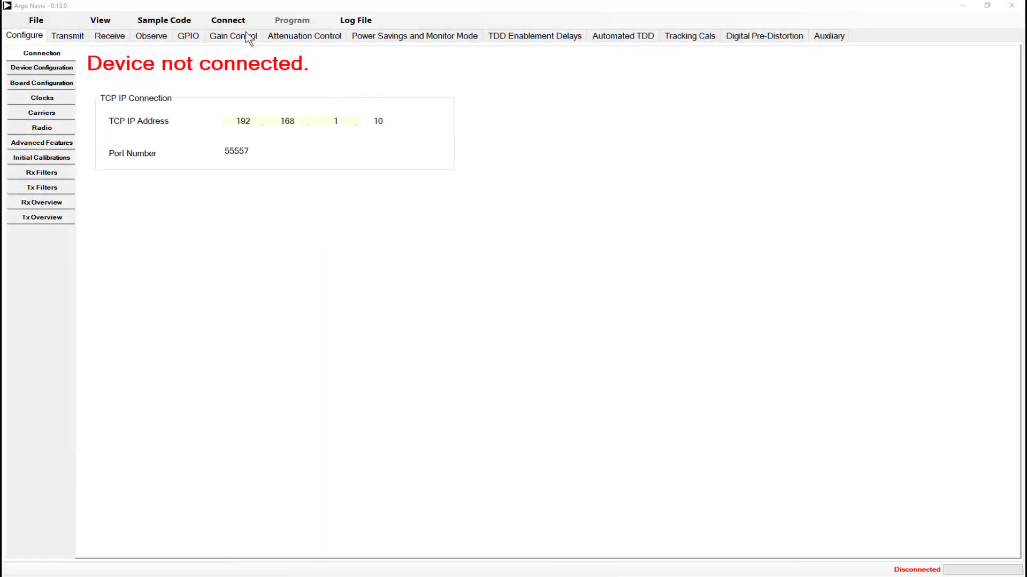
Step: Connect to the ADRV9002 board, listing silicon C0, FPGA v8.2.14 and firmware v0.15.3.8
left_click(230, 20)
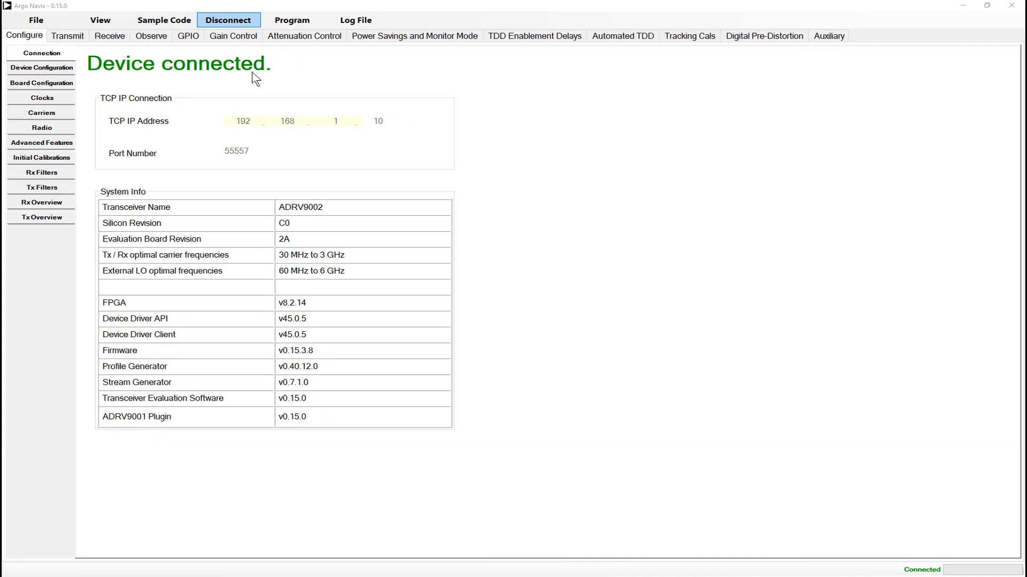
Step: Open Device Configuration and review the Setup presets and duplex modes, leaving DMR and TDD
left_click(60, 74)
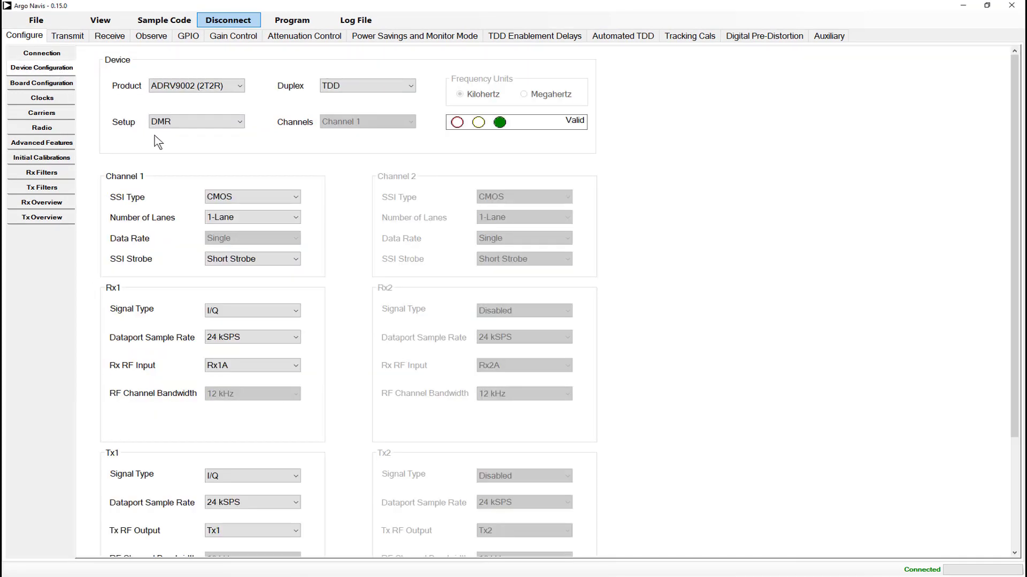
left_click(239, 122)
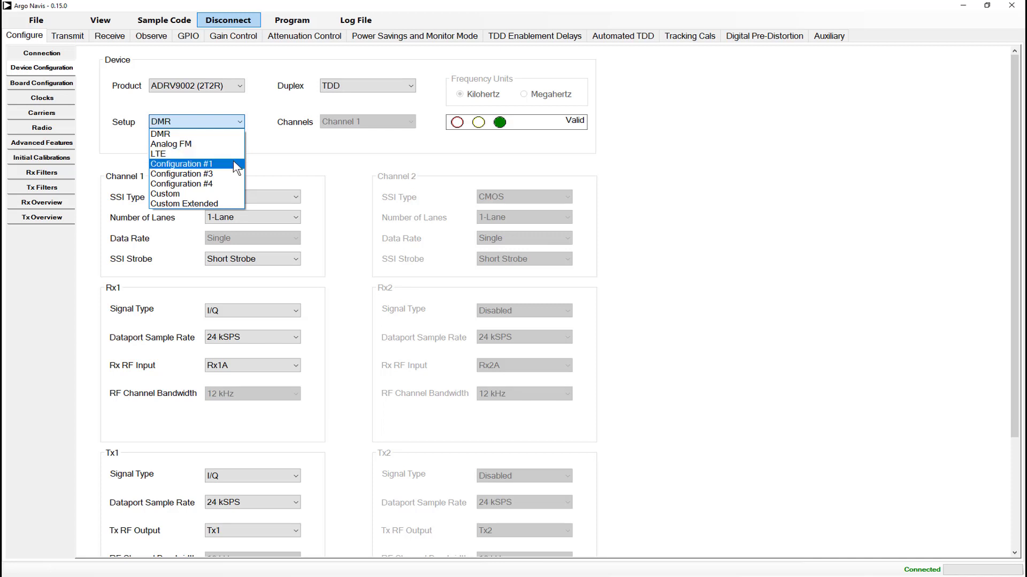
left_click(231, 134)
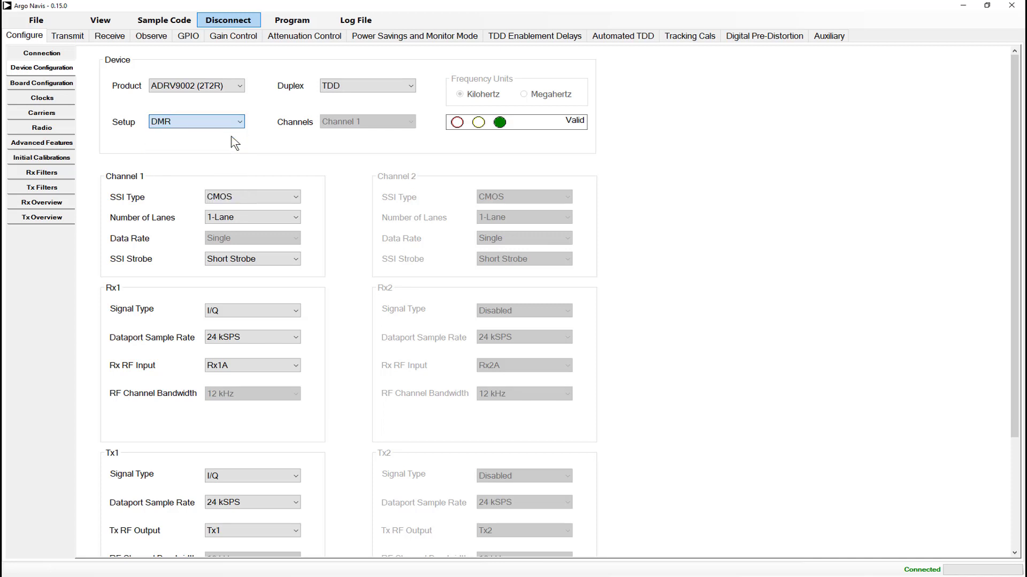
left_click(357, 83)
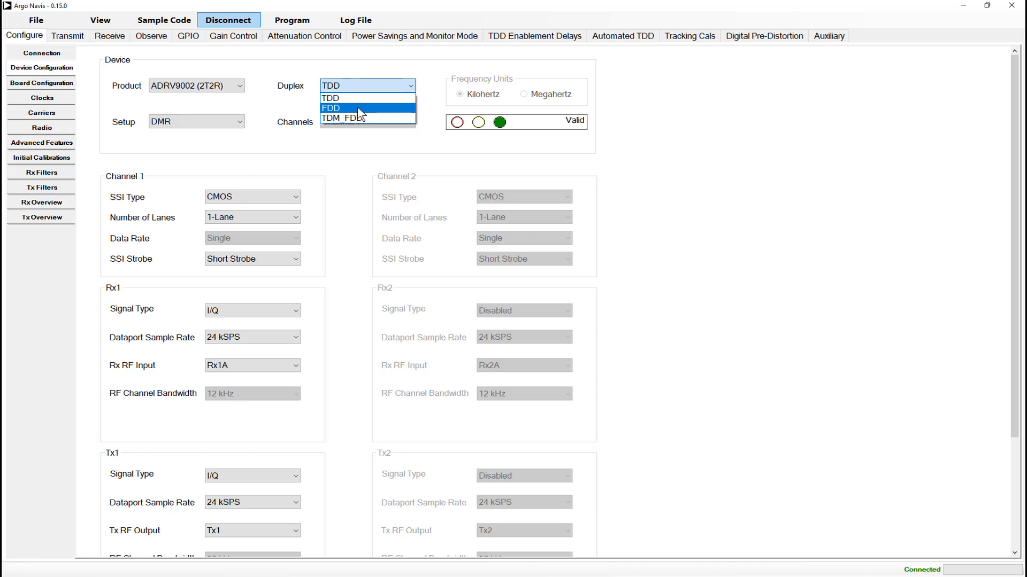
left_click(379, 87)
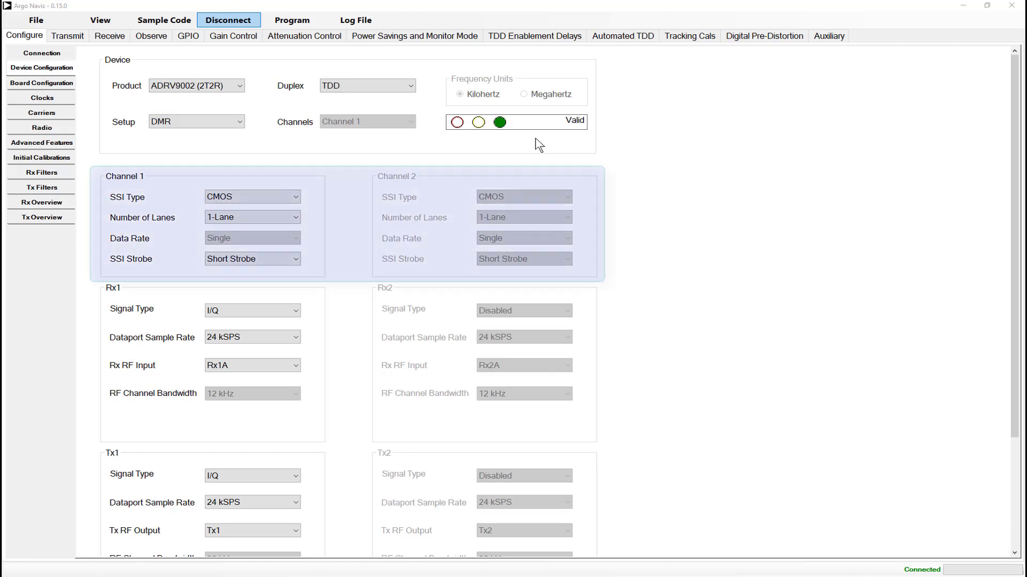
Step: Choose the LTE setup on Channel 1 only with a 15.36 MSPS Rx1 dataport sample rate
left_click(239, 122)
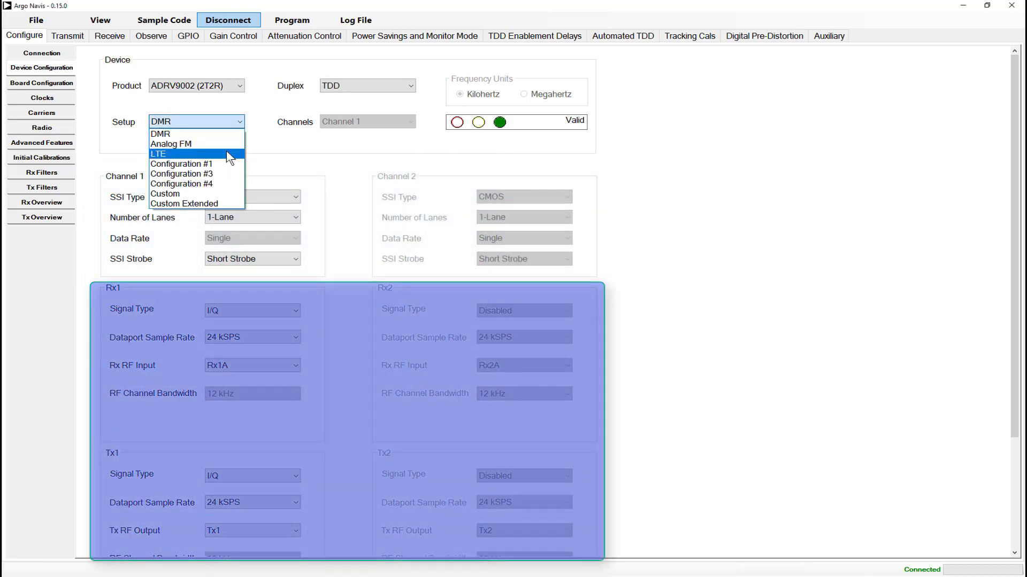
left_click(226, 153)
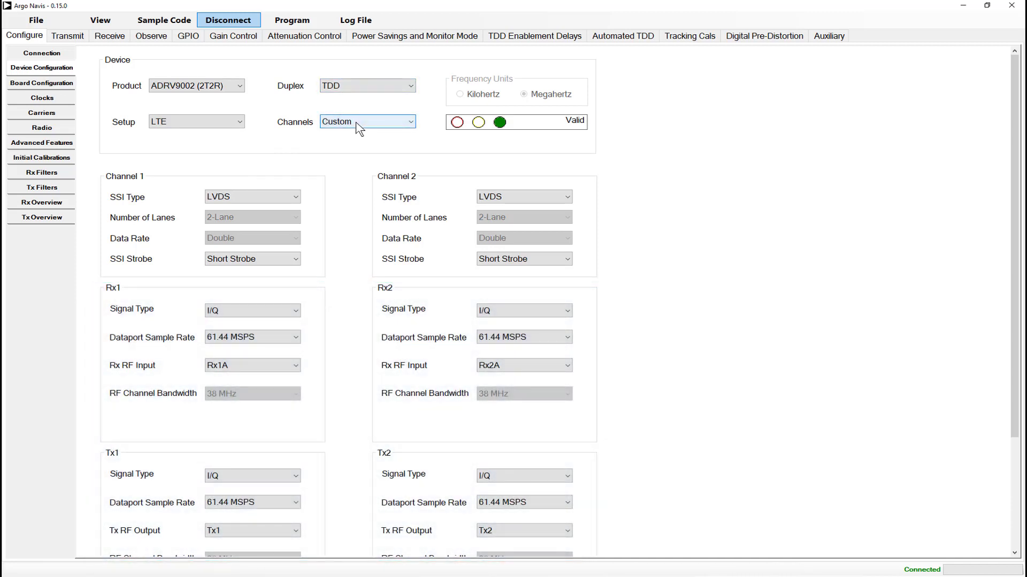
left_click(355, 123)
left_click(356, 141)
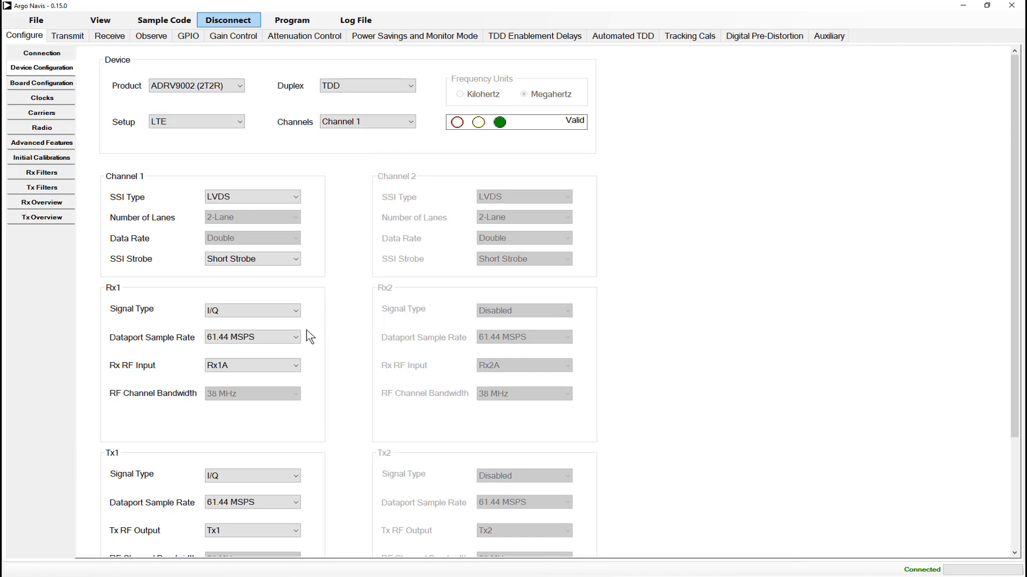
left_click(276, 337)
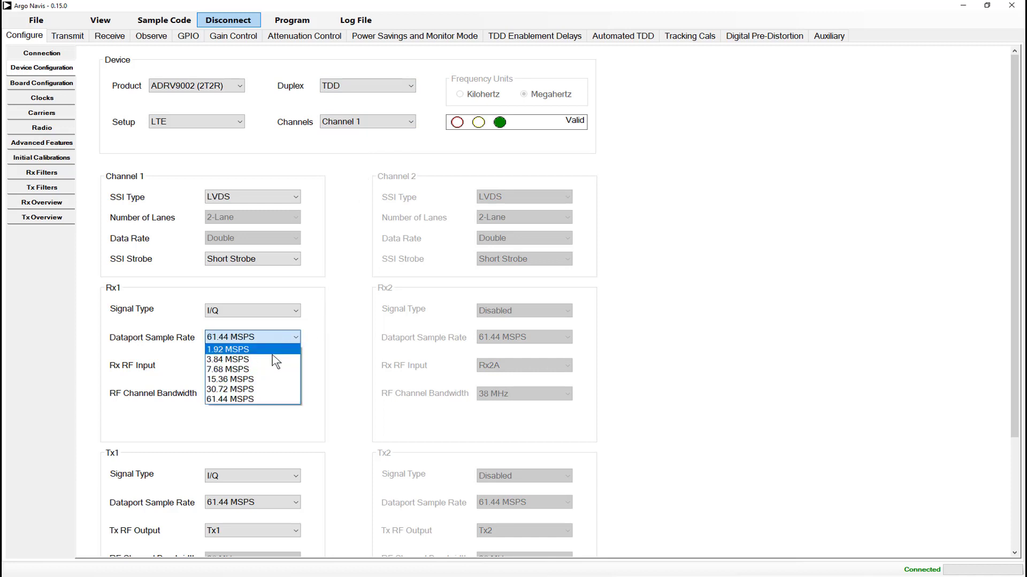
left_click(268, 379)
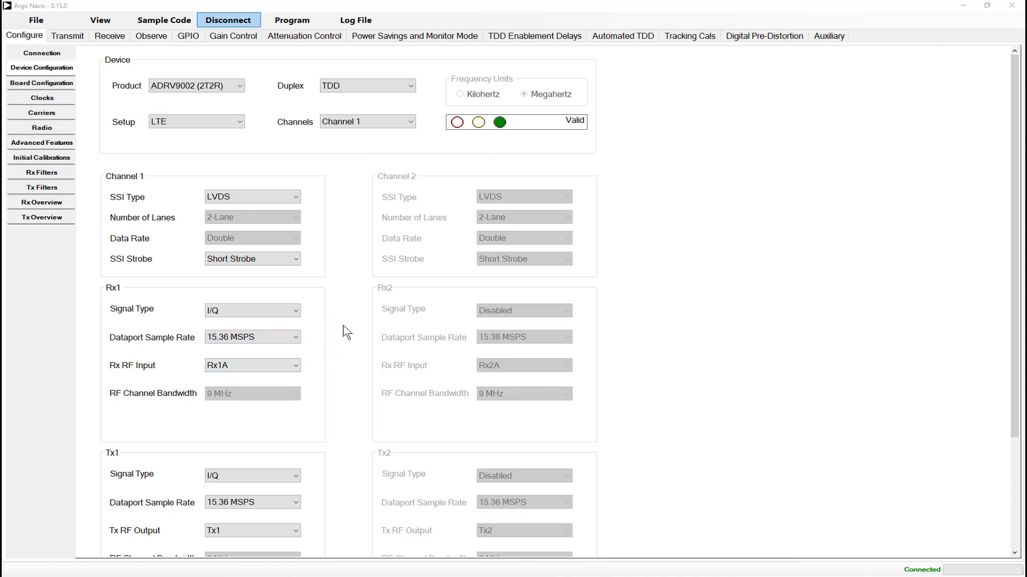
Step: Review board, clock, advanced and carrier settings, keeping Defined Carrier Frequencies at 900 MHz, then program
left_click(58, 85)
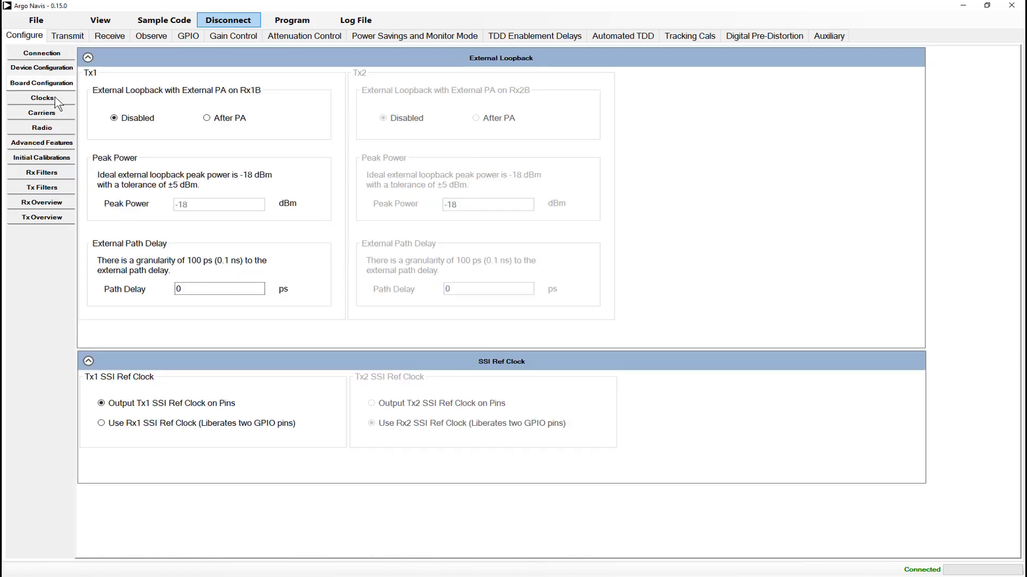
left_click(55, 99)
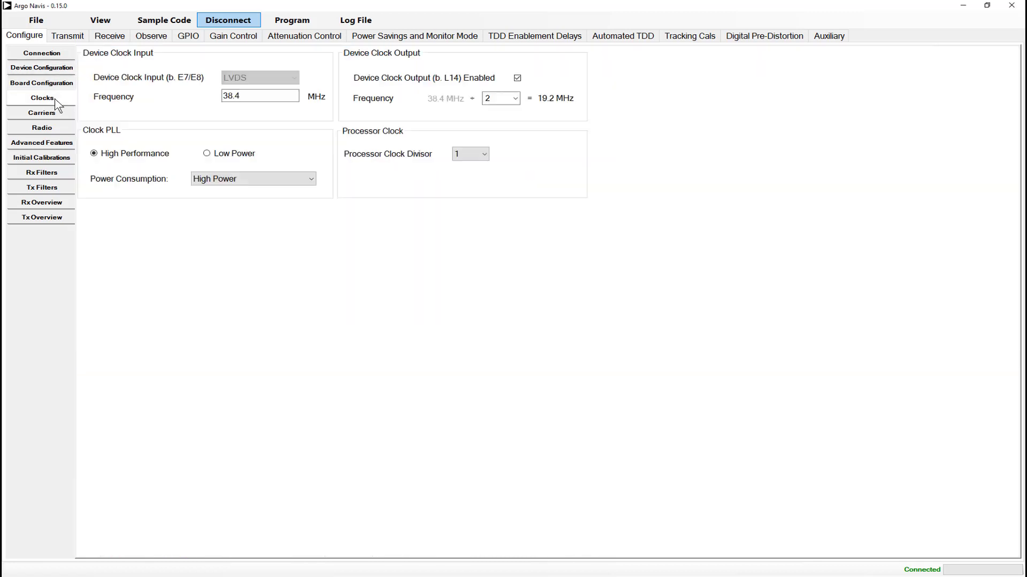
left_click(56, 147)
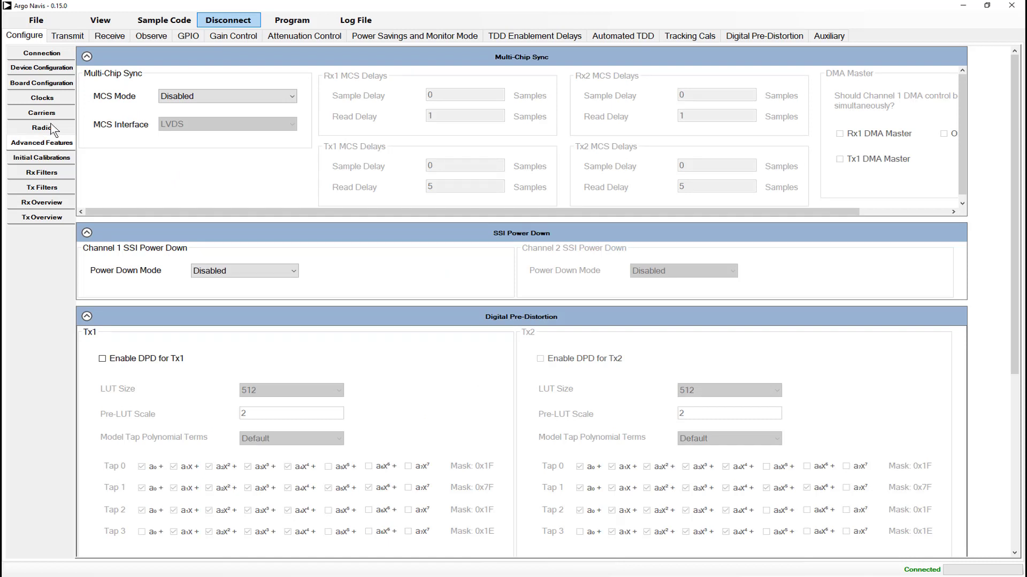
left_click(51, 117)
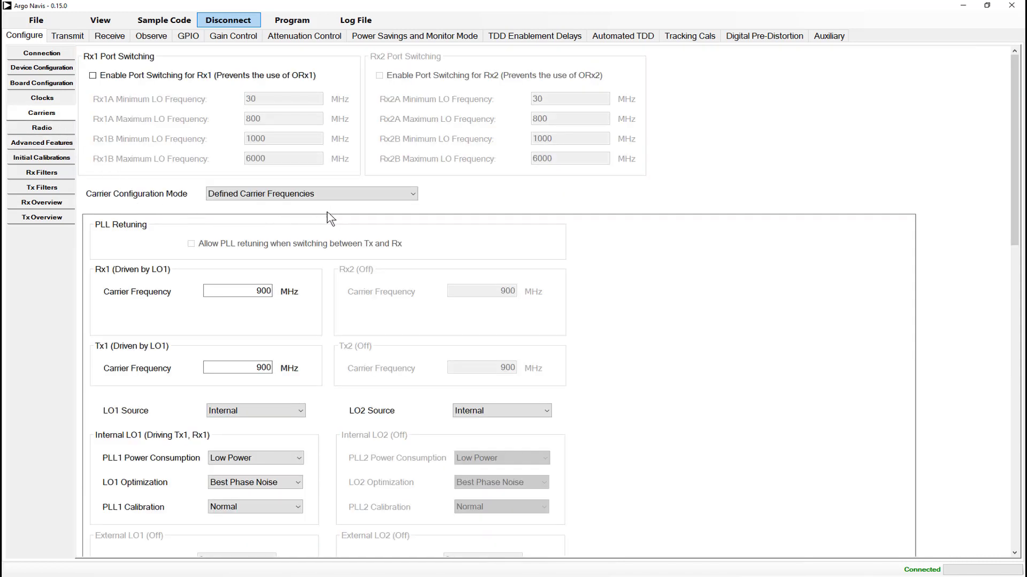
left_click(408, 195)
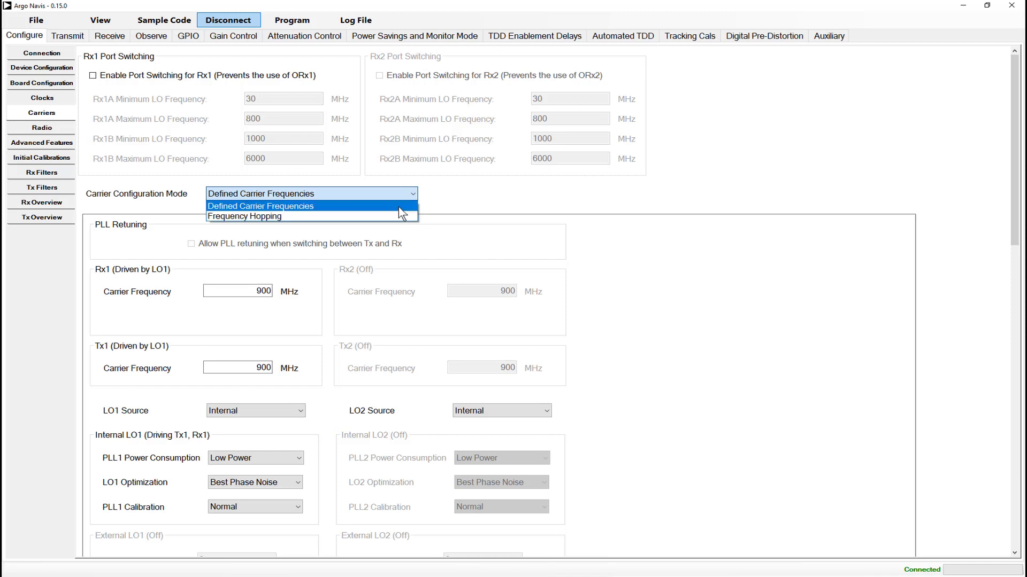
left_click(399, 208)
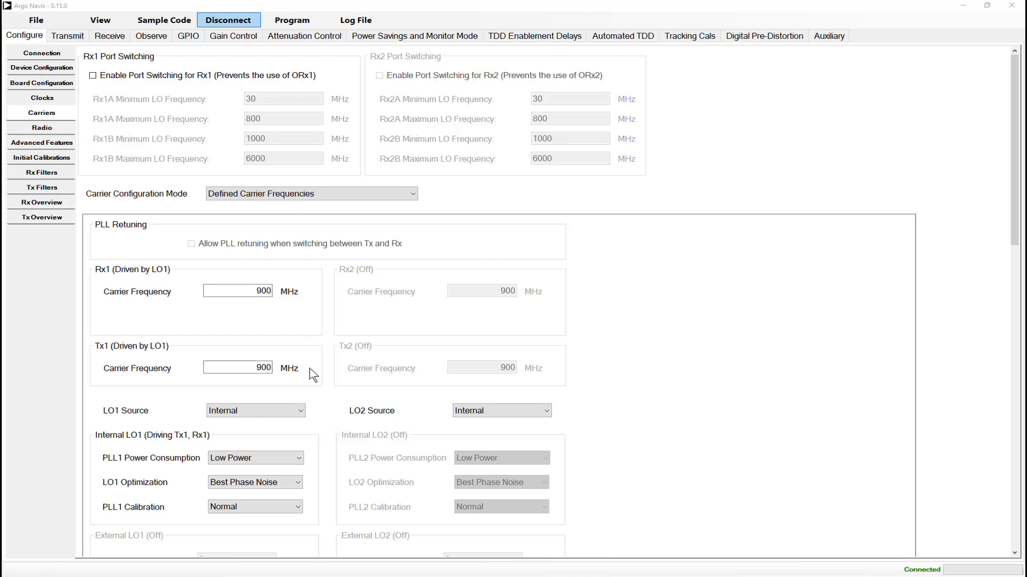
left_click(303, 28)
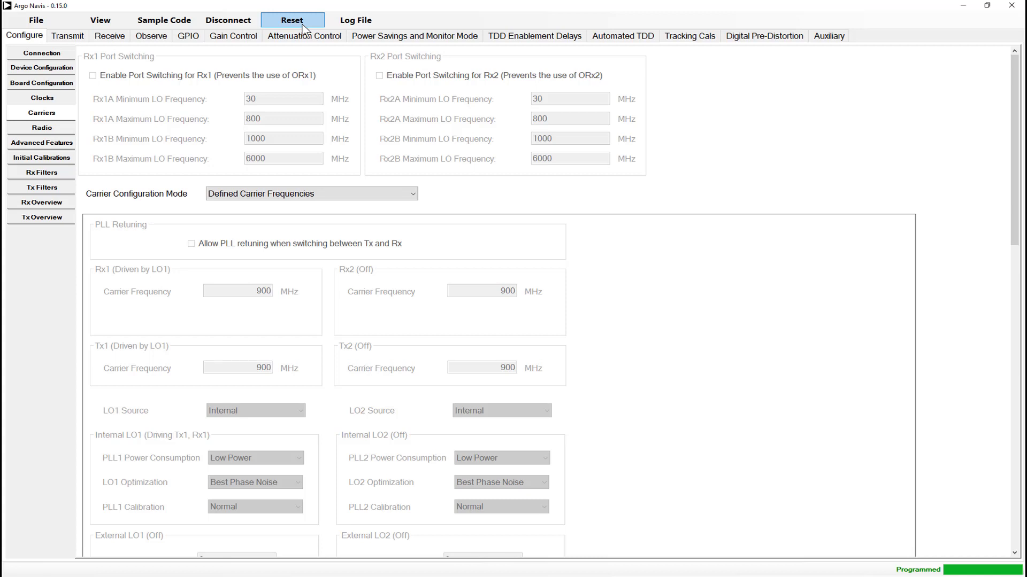
Step: Show the Transmit page with Tx1 on a 3 MHz single tone and 10 dB attenuation
left_click(294, 25)
left_click(74, 38)
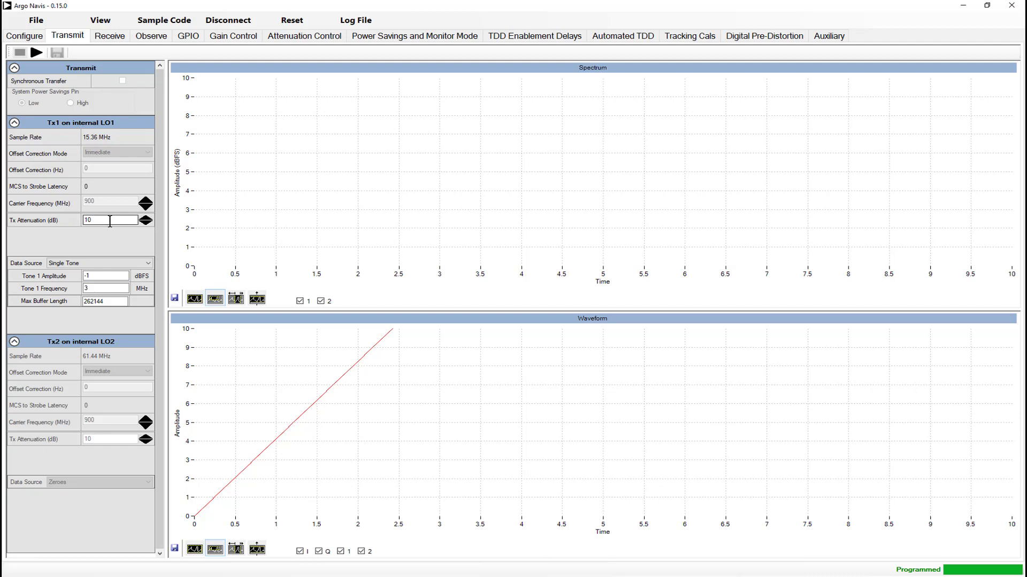
Step: Confirm Tx1 uses a Single Tone source at -1 dBFS and 3 MHz
left_click(115, 262)
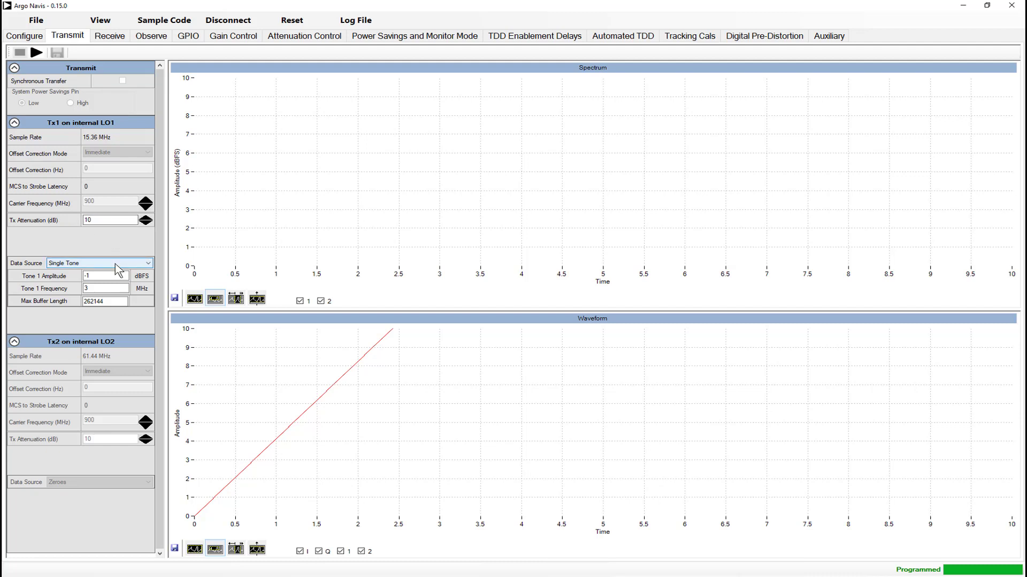
left_click(114, 264)
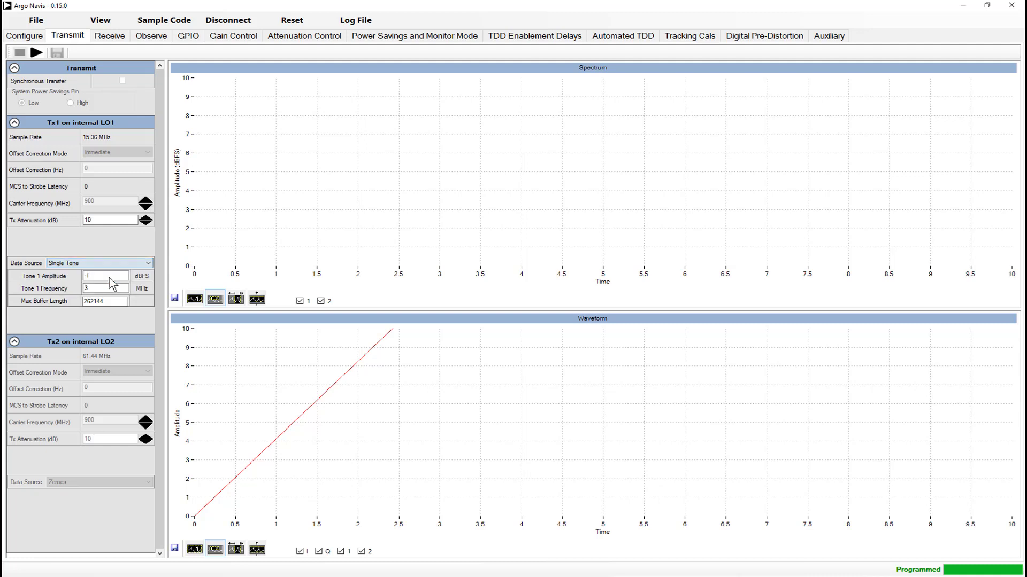
left_click(113, 276)
left_click(108, 289)
Step: Play the tone, stop it, and move to the Receive page (capture length 4096, gain index 247)
left_click(36, 50)
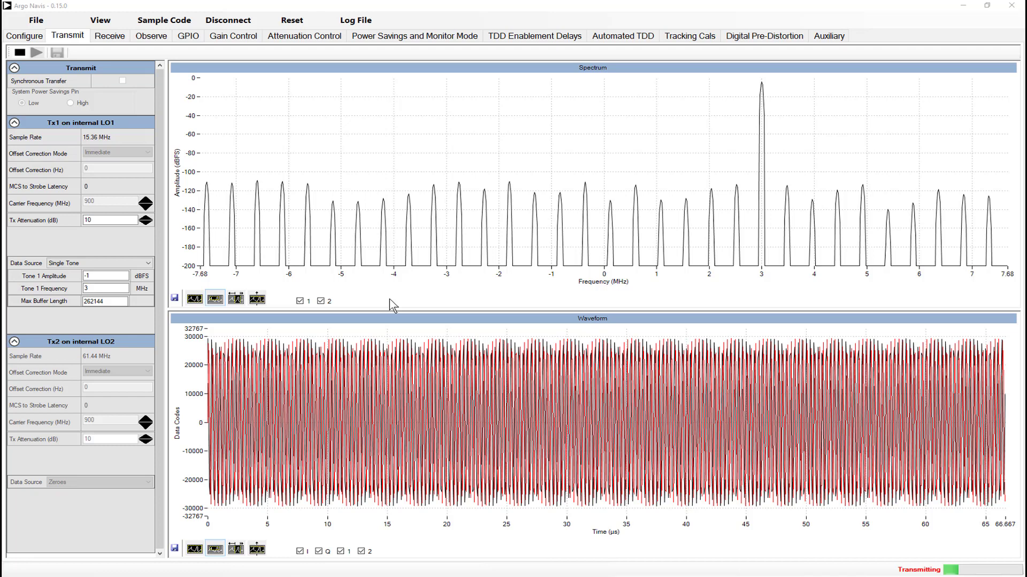
left_click(21, 53)
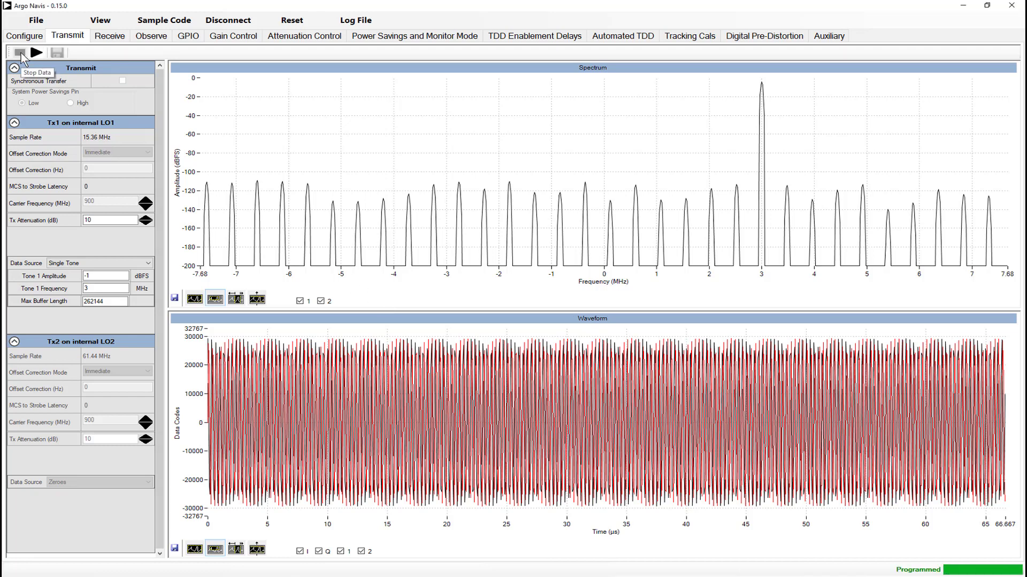
left_click(104, 38)
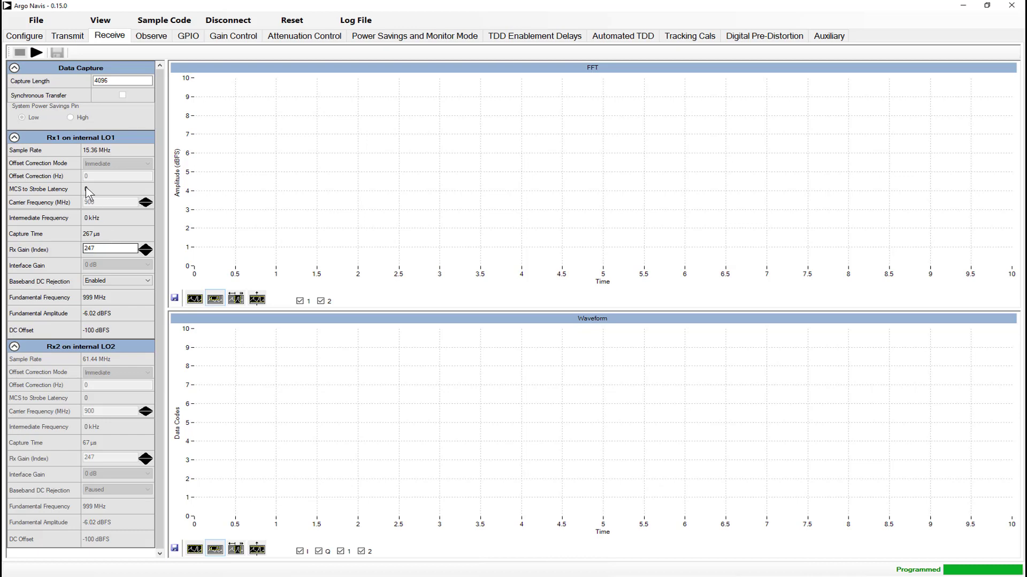
Step: Run an Rx1 capture and stop it, leaving a noise-only plot at -90.82 dBFS
left_click(40, 51)
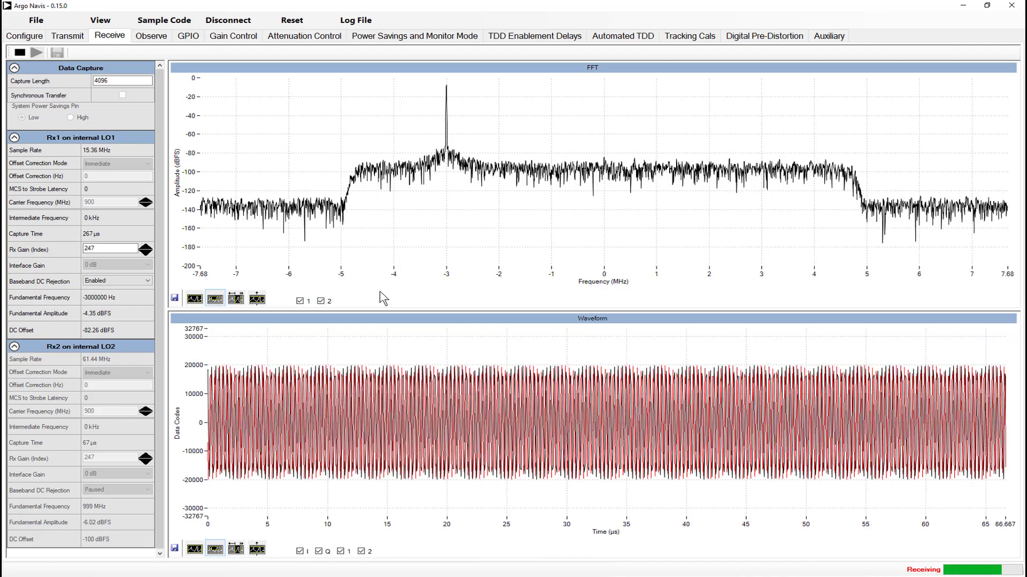
left_click(20, 52)
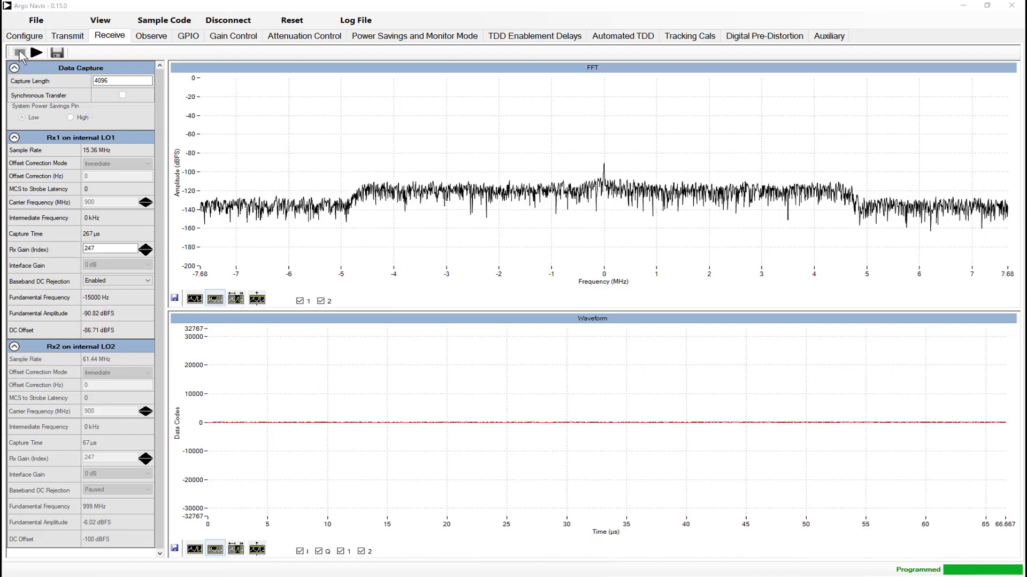
Step: Shut down the platform from the File menu, acknowledge the notice, and close Argo Navis
left_click(35, 25)
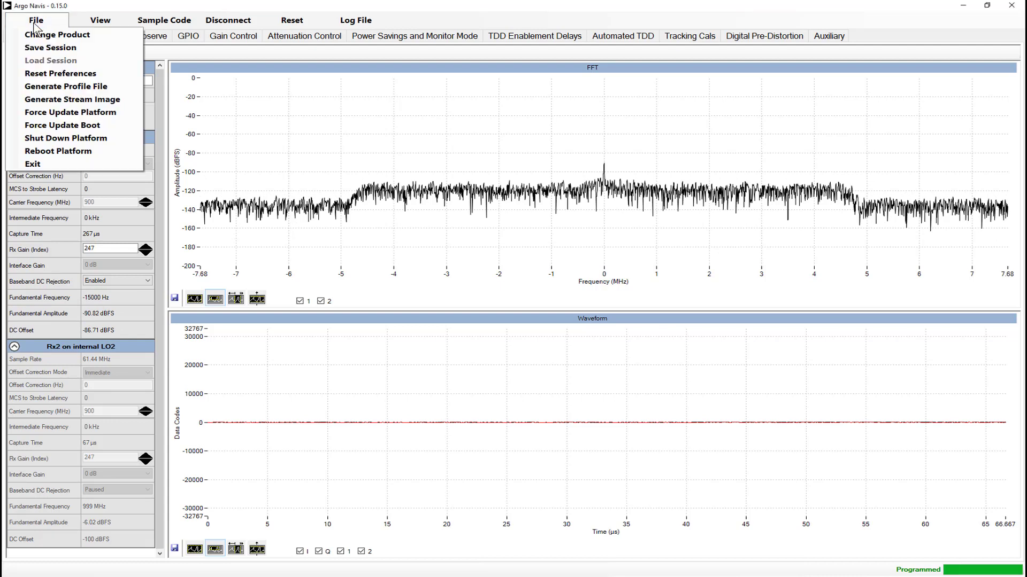
left_click(54, 139)
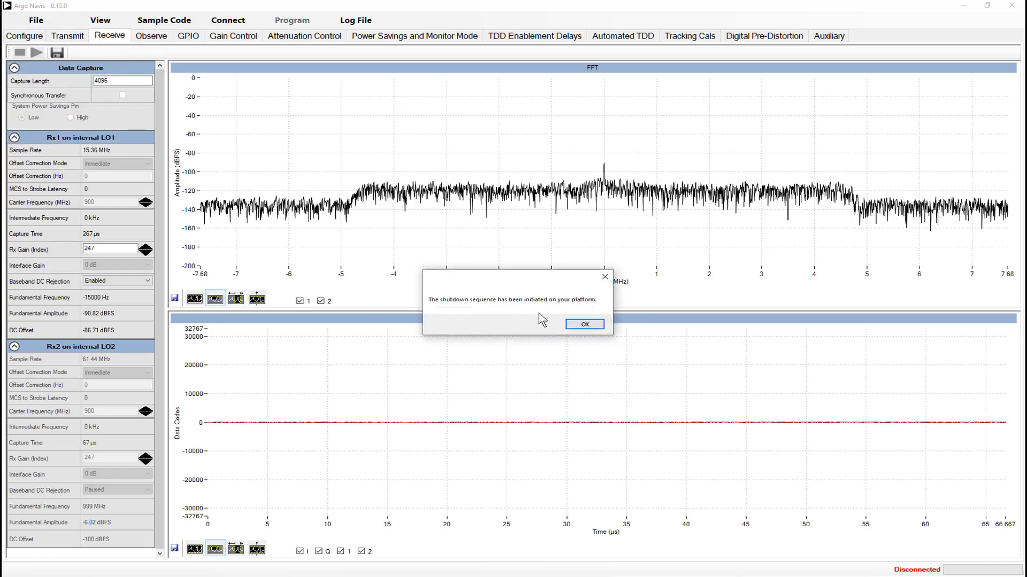
left_click(573, 328)
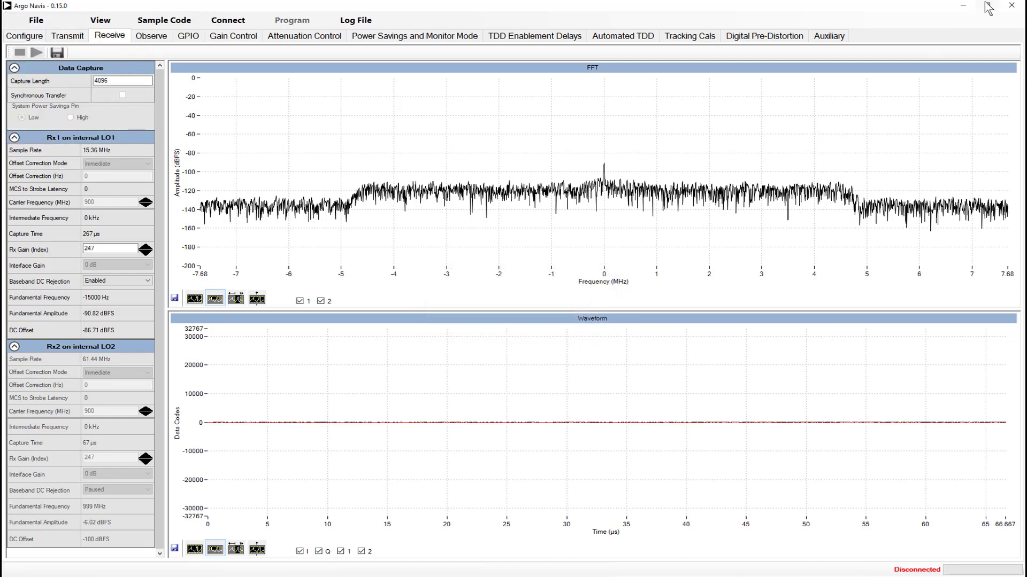
left_click(1010, 7)
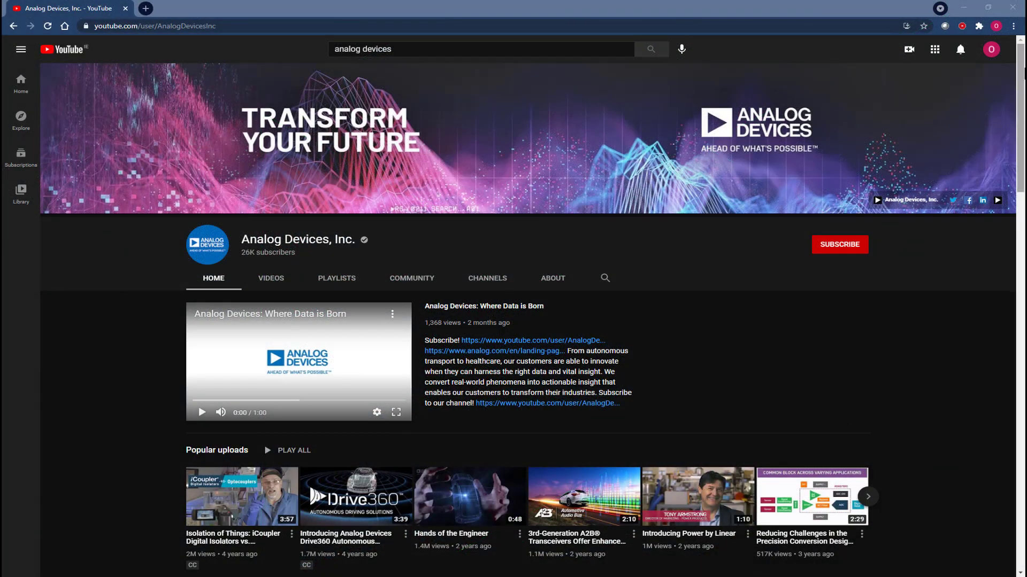
Step: From the TES GUI & Software Support page, search analog.com for ADRV9002 and open its product page
left_click_drag(1022, 77, 1022, 308)
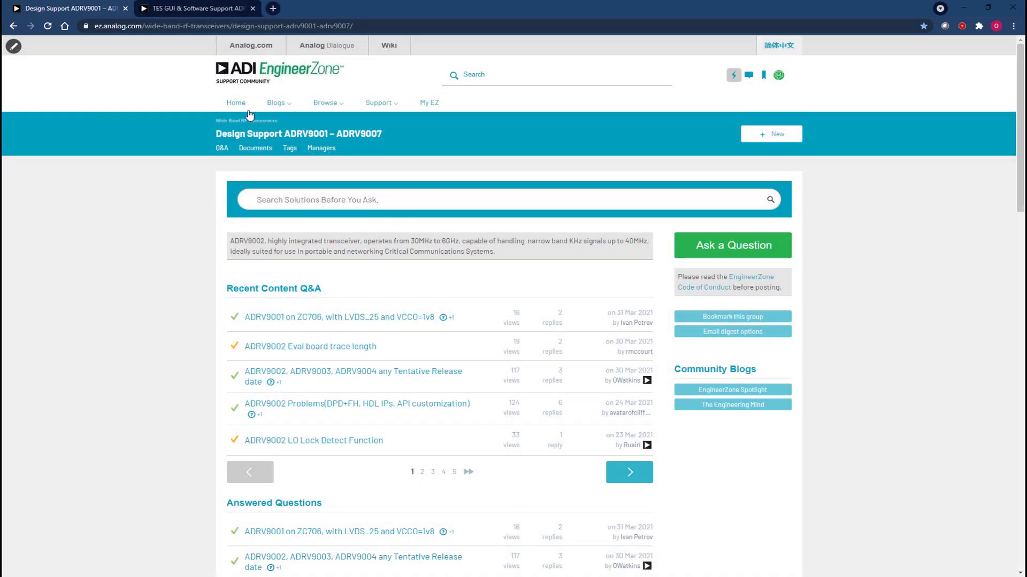
left_click(216, 11)
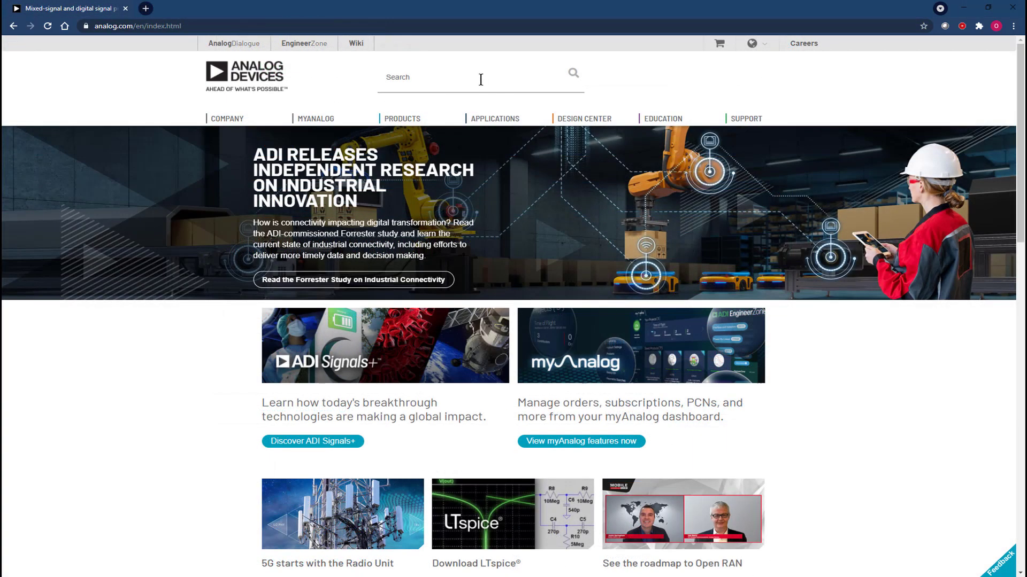
left_click(480, 80)
type("ADRV9002")
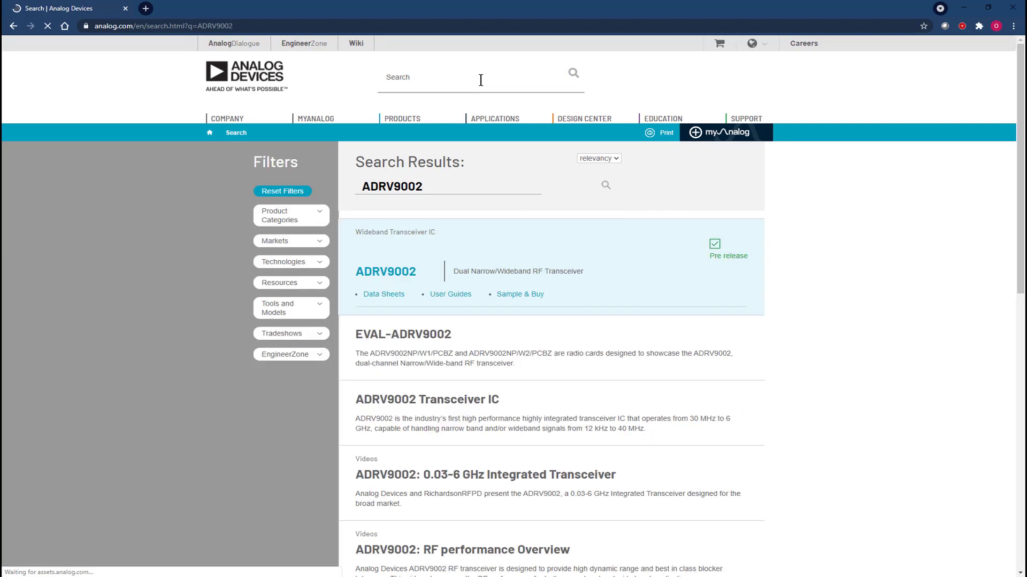
left_click(400, 274)
scroll(554, 429, "down", 8)
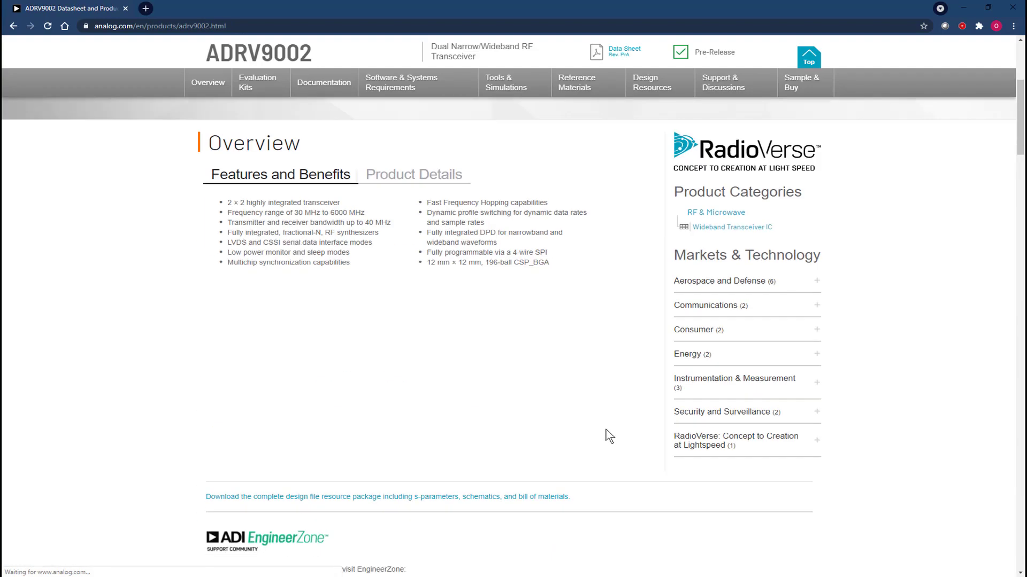